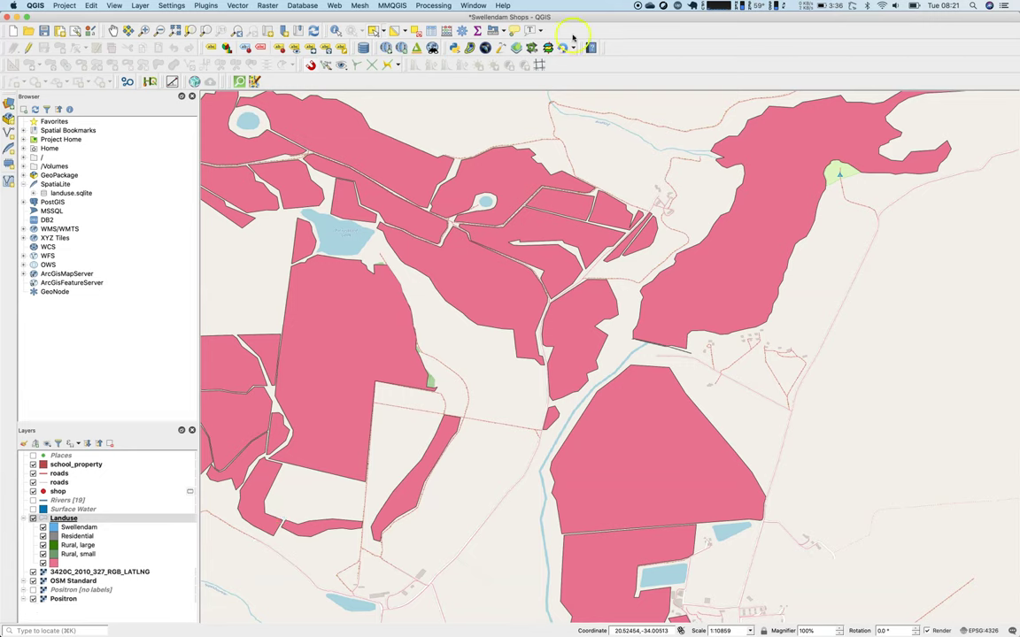
Step: In Snapping Options, turn off Landuse avoid overlap and set snapping to all layers
{"action": "right_click", "coordinate": [586, 64]}
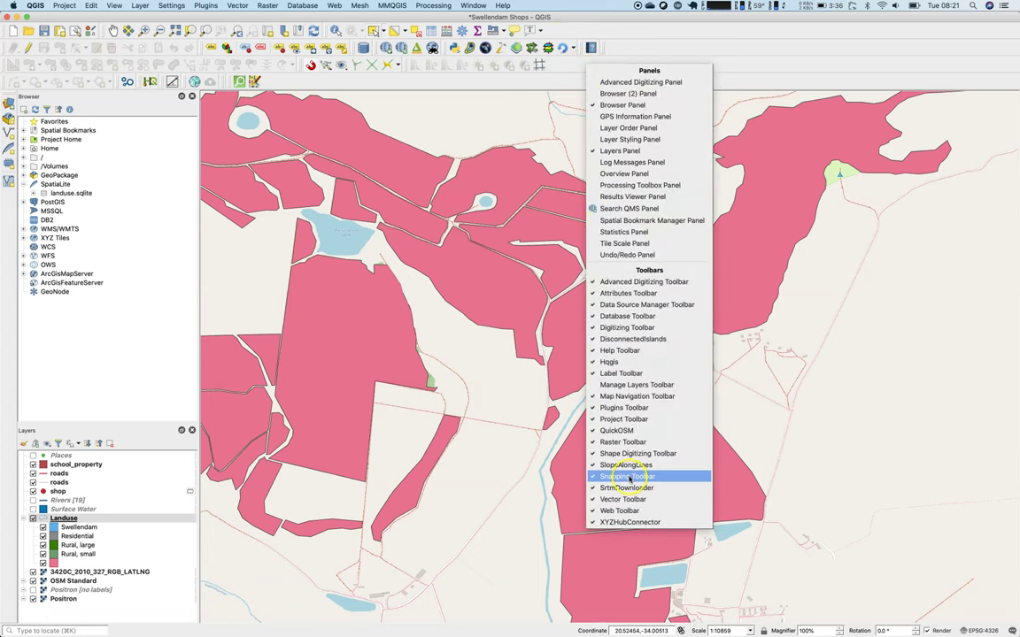
{"action": "left_click", "coordinate": [509, 64]}
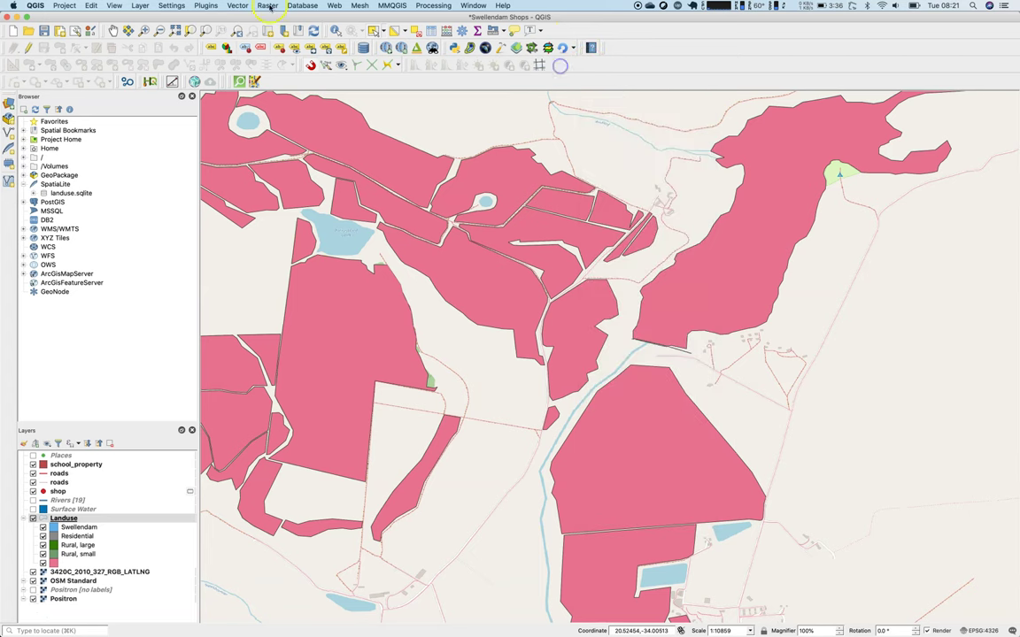
{"action": "left_click", "coordinate": [91, 5]}
{"action": "mouse_move", "coordinate": [64, 6]}
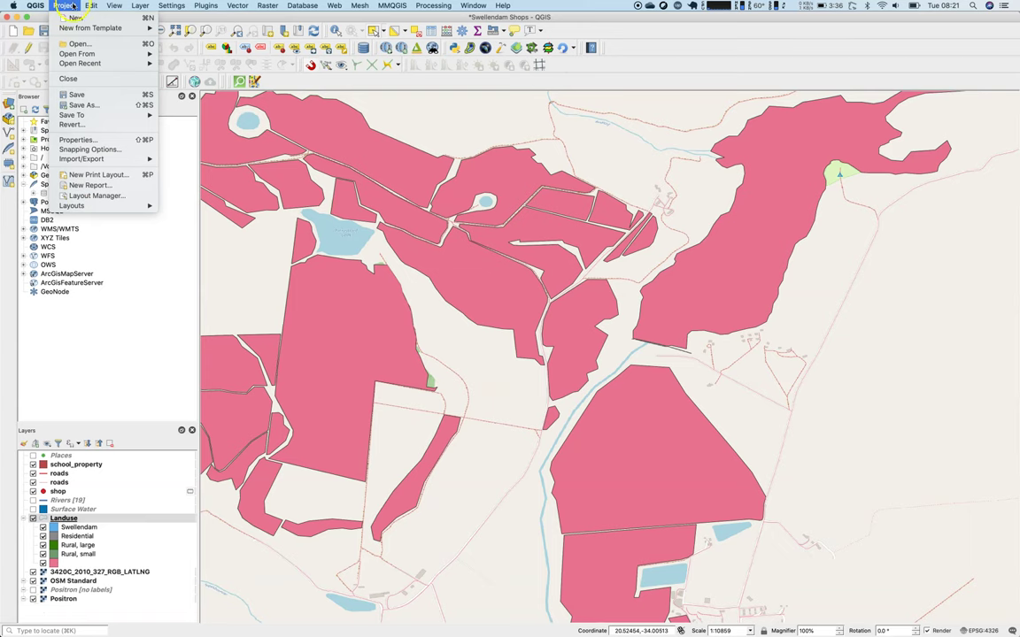
{"action": "left_click", "coordinate": [95, 150]}
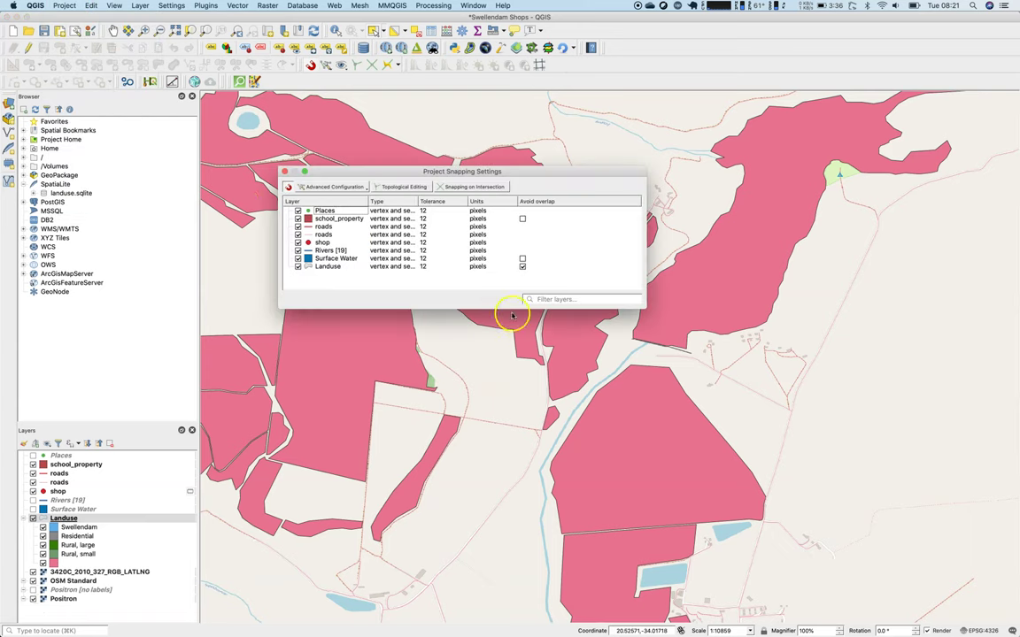
{"action": "left_click", "coordinate": [522, 266]}
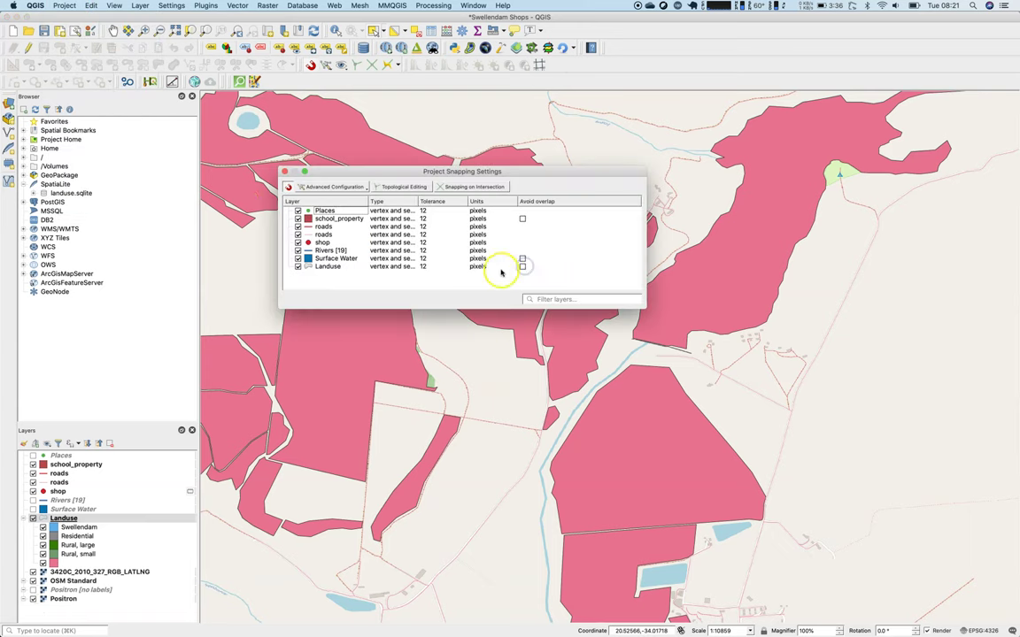
{"action": "left_click", "coordinate": [337, 188]}
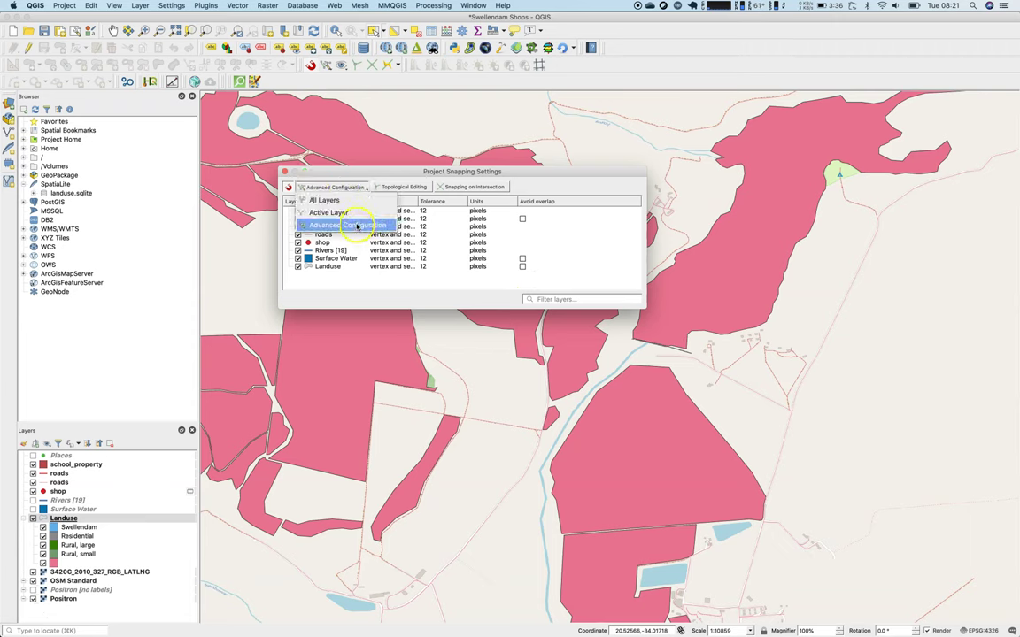
{"action": "left_click", "coordinate": [351, 200]}
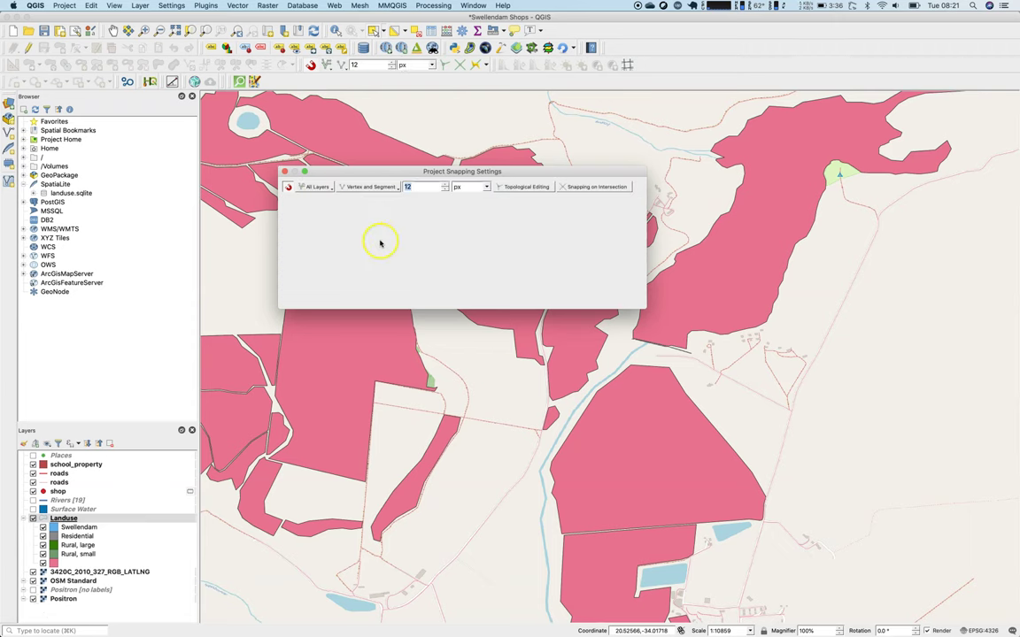
Step: Restore per-layer snapping with Landuse avoid overlap enabled, then reopen and close the settings
{"action": "mouse_move", "coordinate": [398, 307]}
{"action": "left_mouse_down"}
{"action": "mouse_move", "coordinate": [401, 194]}
{"action": "mouse_move", "coordinate": [414, 196]}
{"action": "mouse_move", "coordinate": [395, 311]}
{"action": "left_mouse_up"}
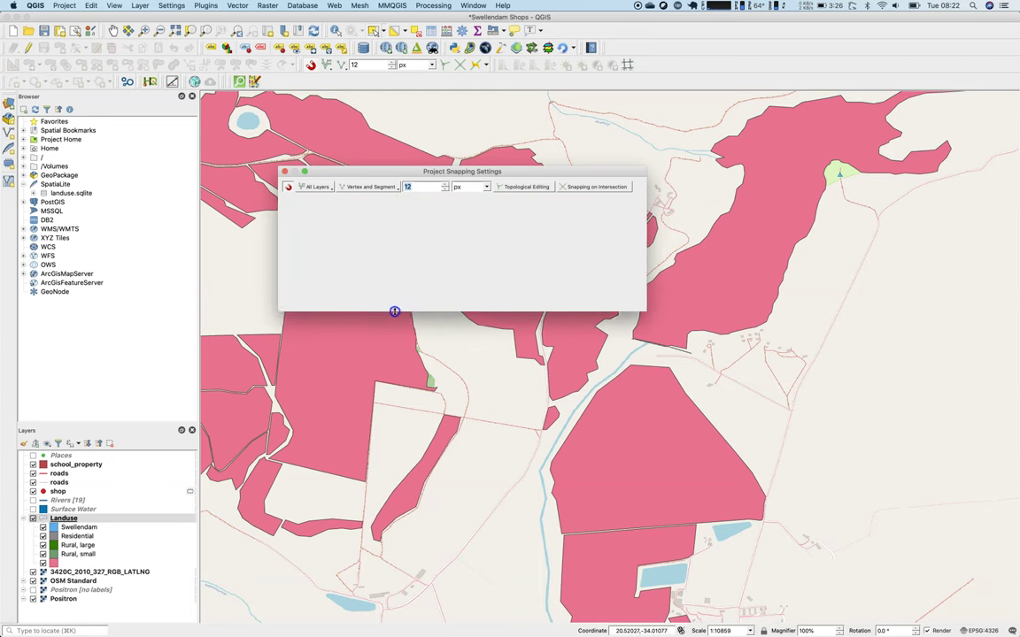
{"action": "left_click", "coordinate": [319, 189]}
{"action": "left_click", "coordinate": [332, 225]}
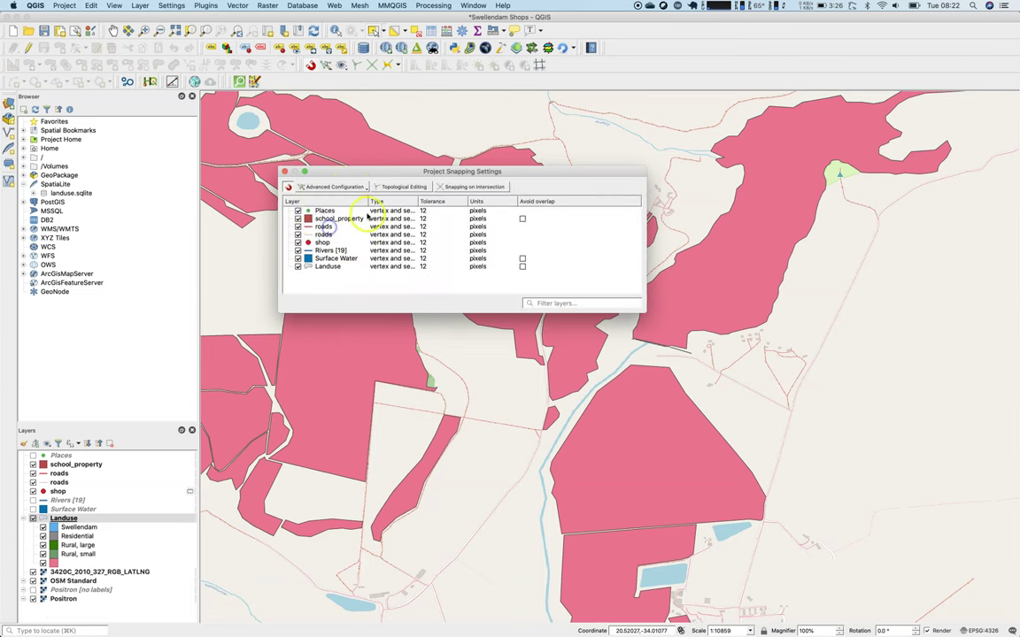
{"action": "left_click", "coordinate": [522, 267]}
{"action": "left_click", "coordinate": [523, 267]}
{"action": "left_click", "coordinate": [285, 172]}
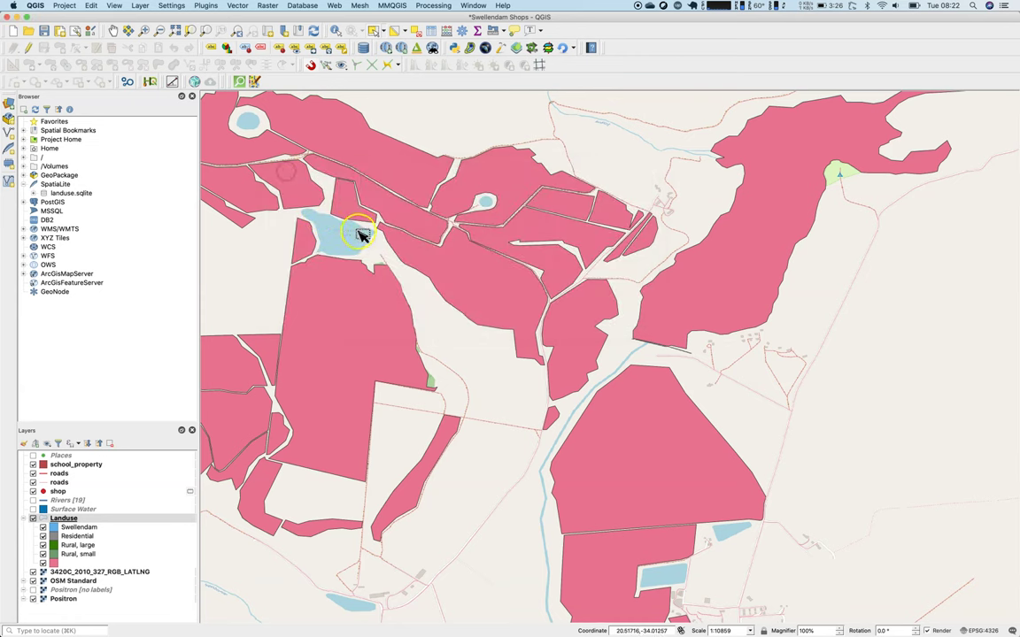
{"action": "left_click", "coordinate": [327, 68]}
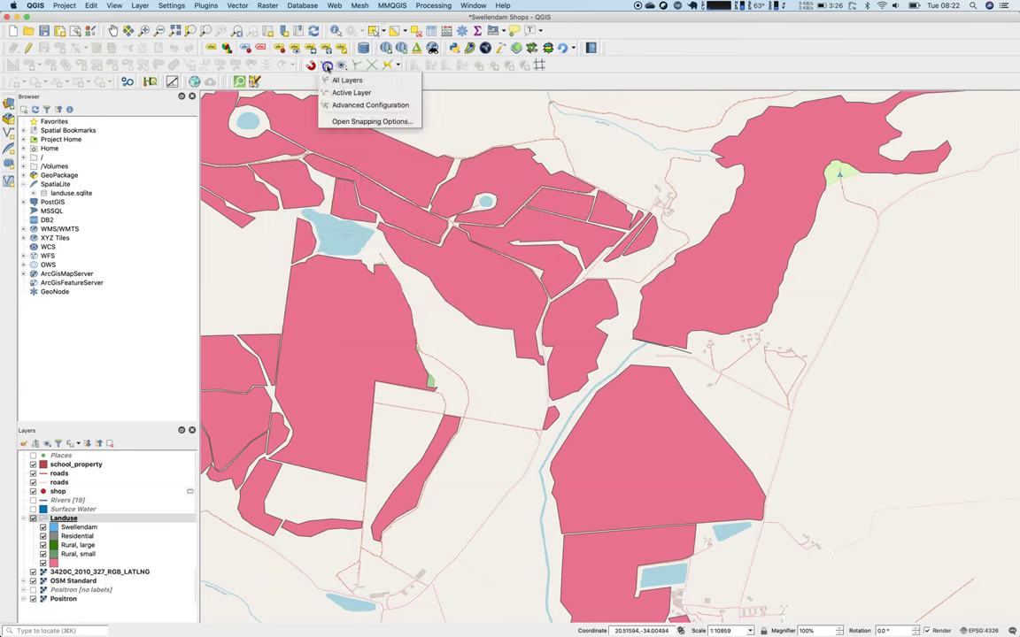
{"action": "left_click", "coordinate": [343, 123]}
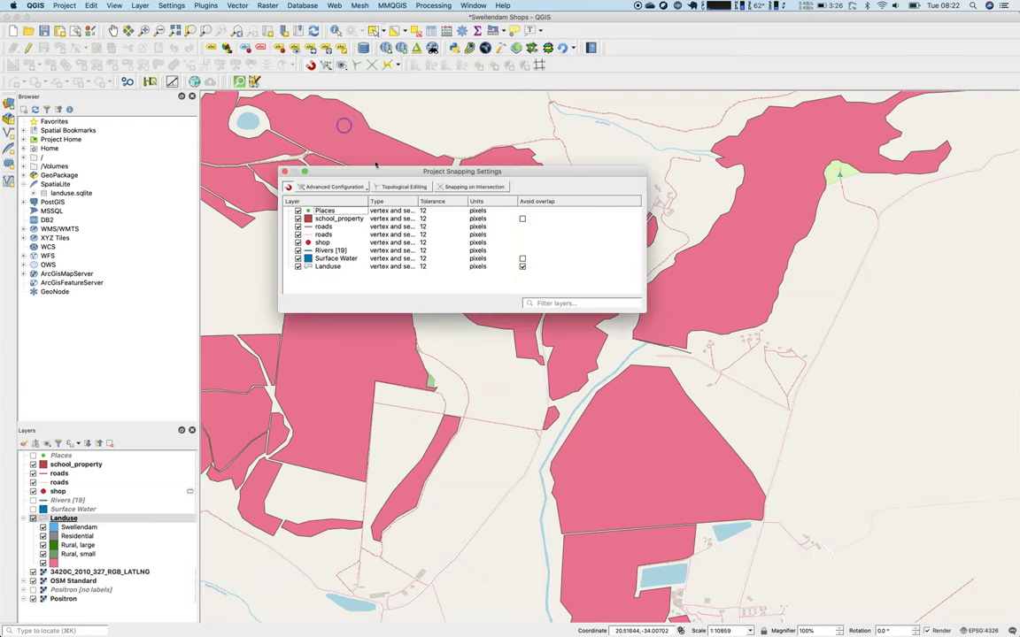
{"action": "left_click", "coordinate": [285, 172]}
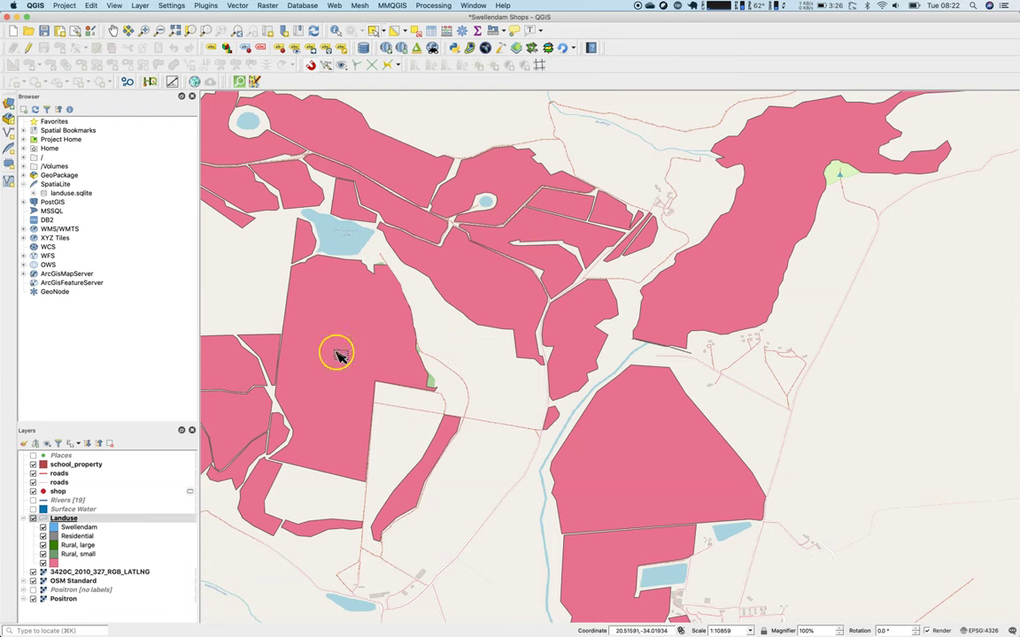
Step: Pan the map north-west and zoom in to 1:5430 on the lake's forests
{"action": "left_click", "coordinate": [113, 31]}
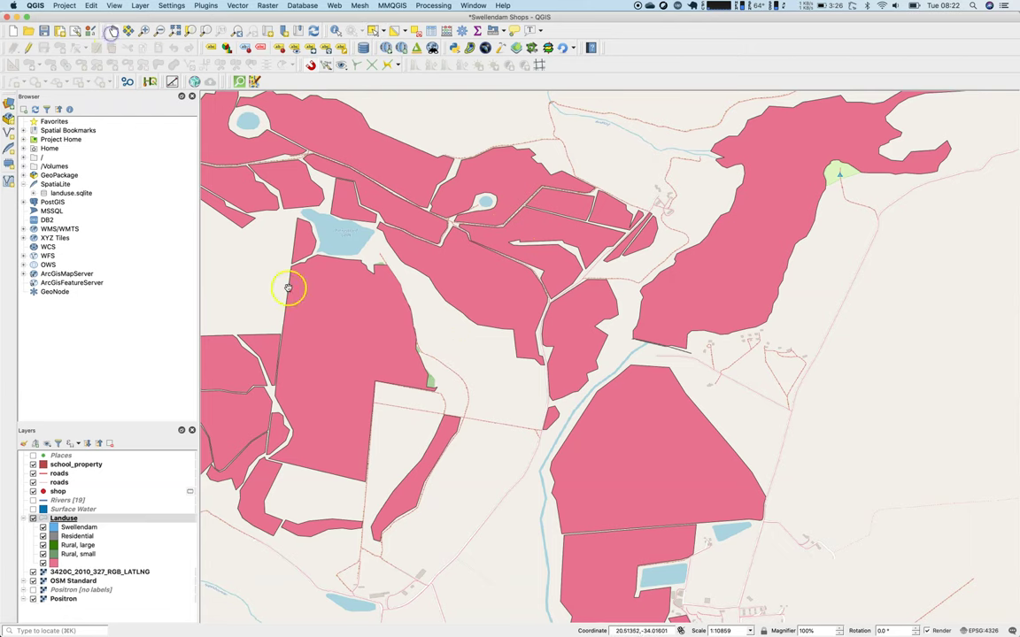
{"action": "left_click_drag", "start_coordinate": [284, 287], "coordinate": [420, 334]}
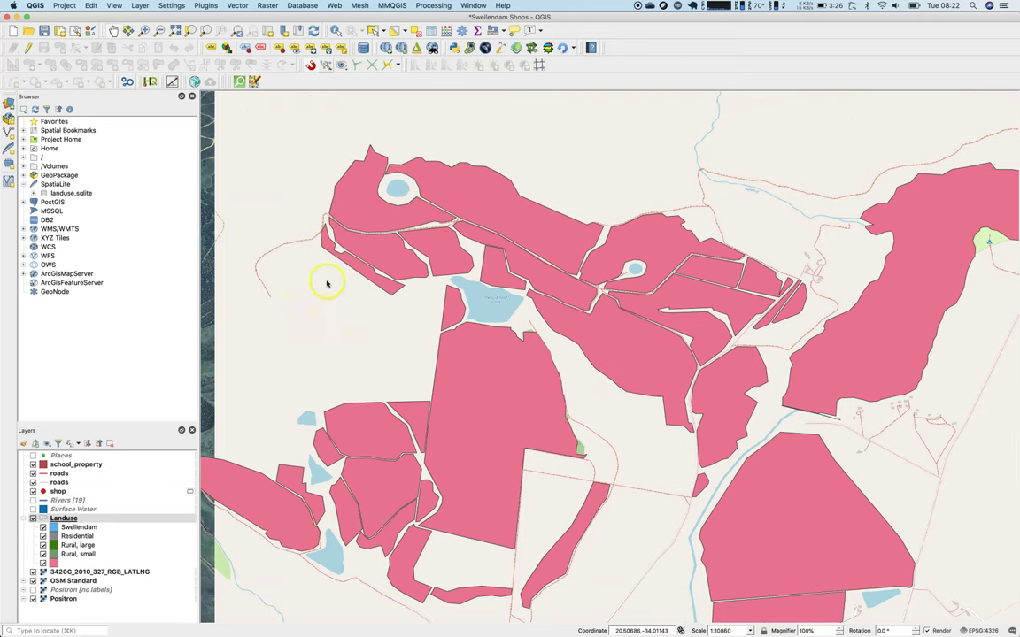
{"action": "scroll", "coordinate": [327, 269], "scroll_direction": "up", "scroll_amount": 1}
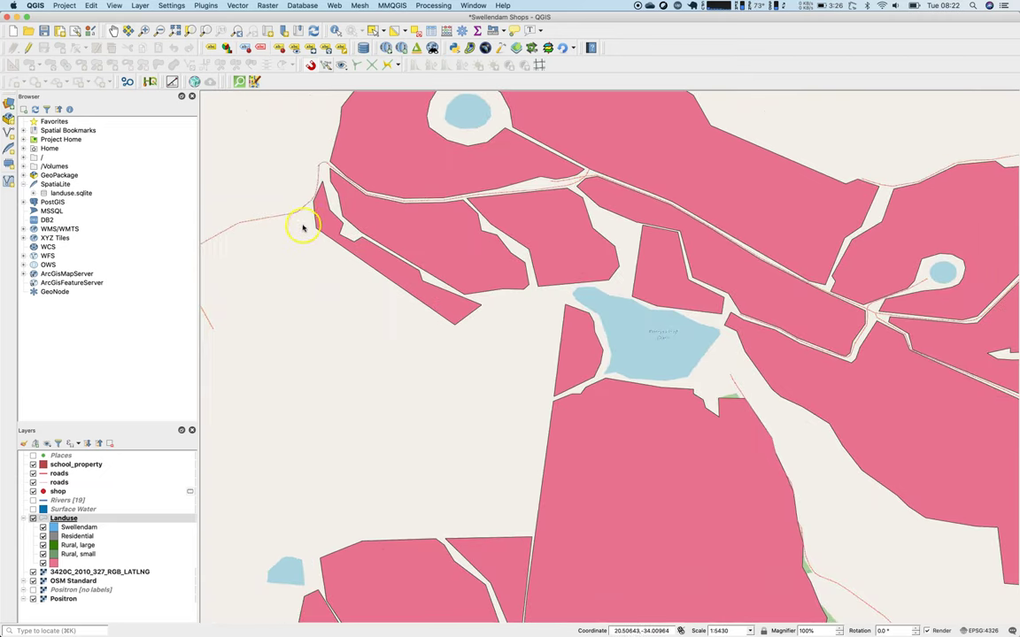
Step: Start editing the Landuse layer and select the Add Polygon Feature tool
{"action": "left_click", "coordinate": [28, 47]}
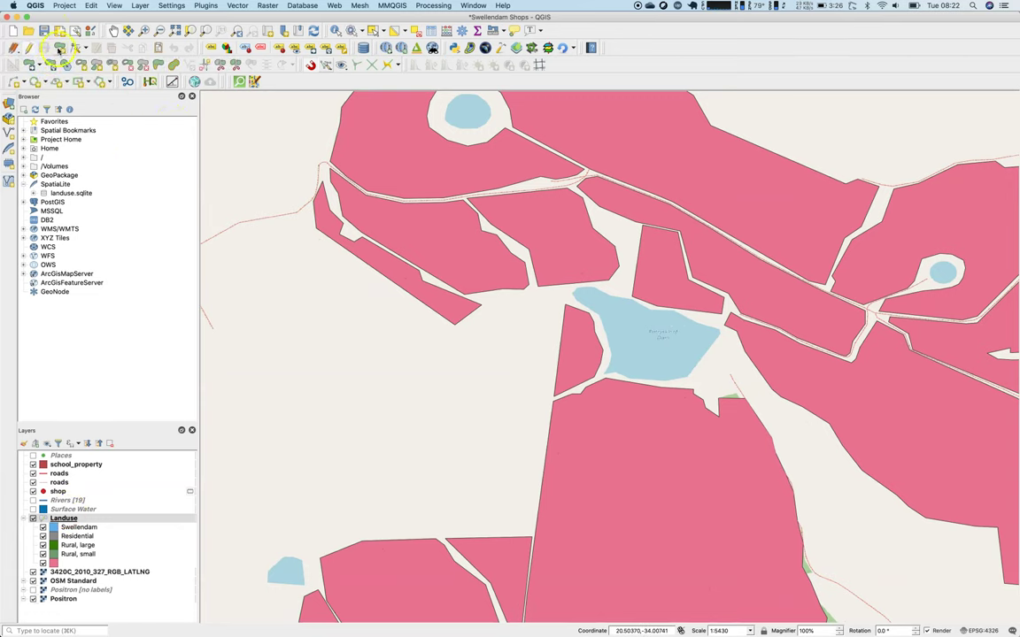
{"action": "left_click", "coordinate": [59, 48]}
{"action": "left_click", "coordinate": [364, 268]}
Step: Raise the Landuse layer's snapping tolerance to 25 pixels in Snapping Options
{"action": "left_click", "coordinate": [327, 67]}
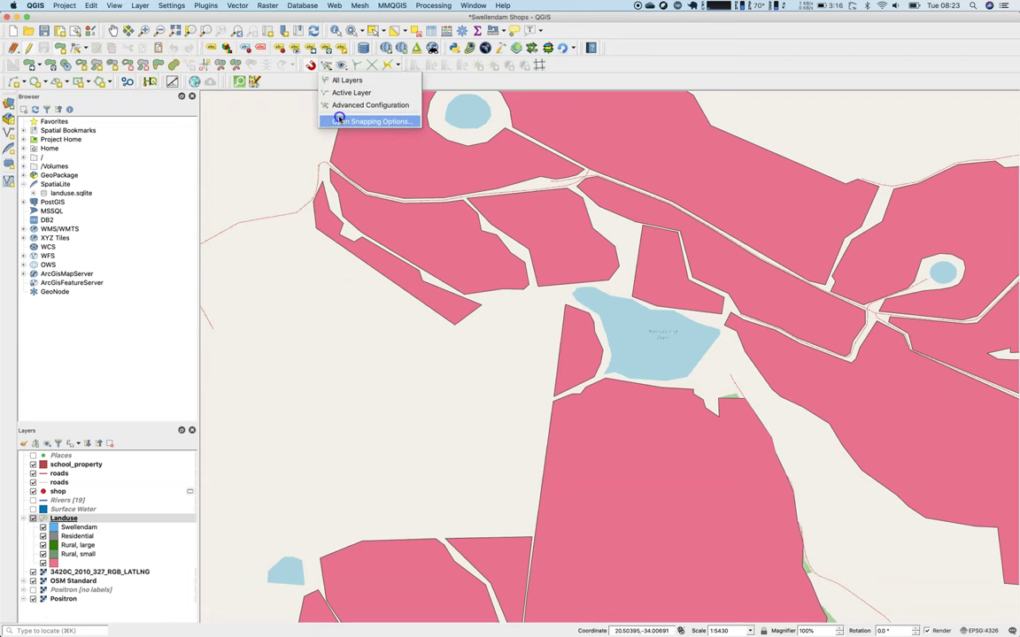
{"action": "left_click", "coordinate": [341, 121]}
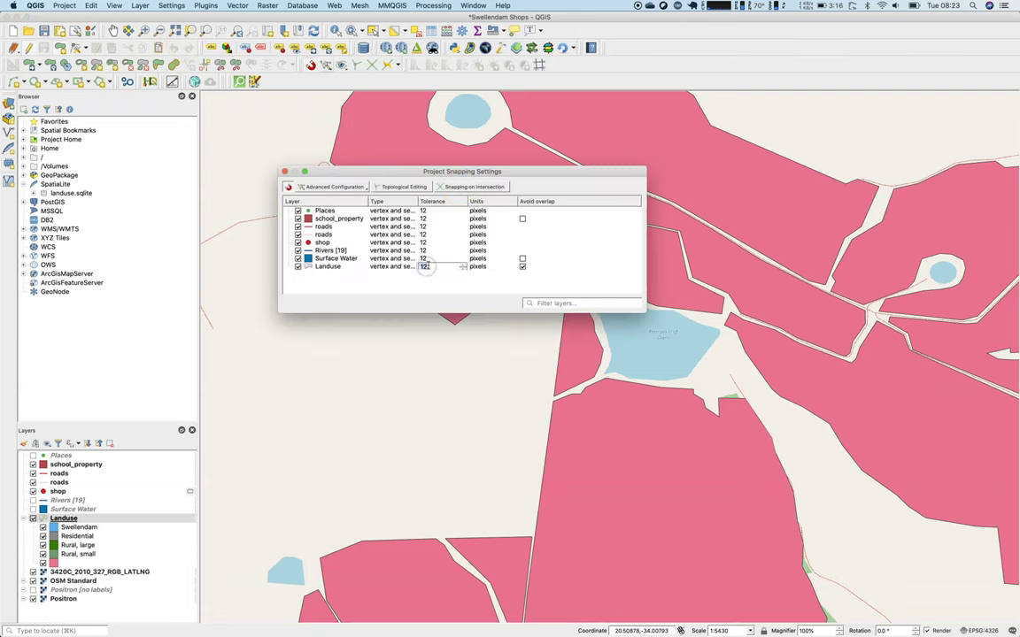
{"action": "double_click", "coordinate": [423, 266]}
{"action": "type", "text": "25"}
{"action": "left_click", "coordinate": [285, 172]}
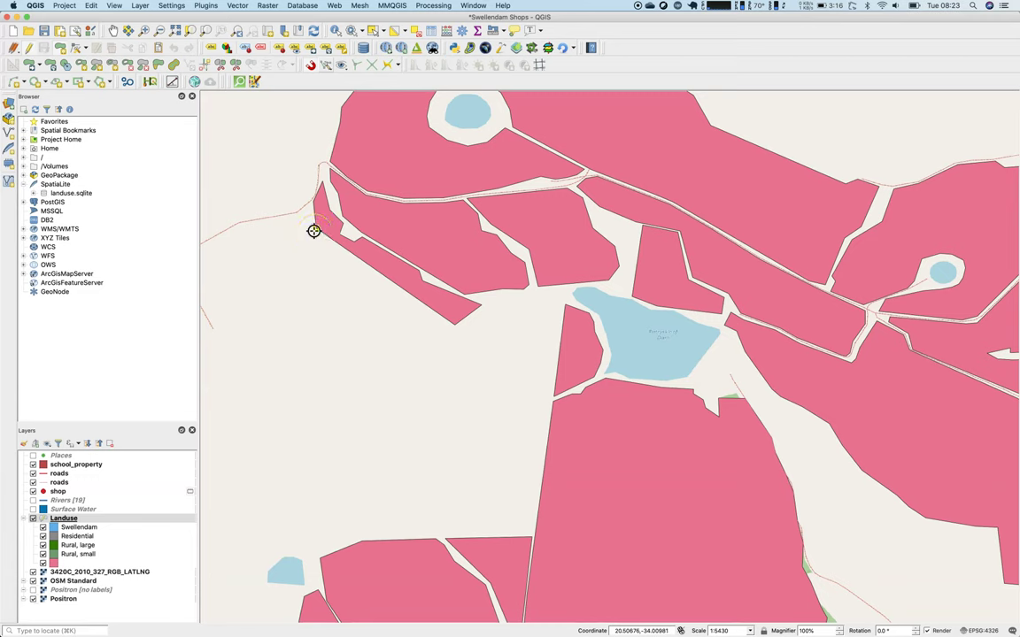
Step: Outline a new polygon west of the lake, snapping its east side to the neighbouring forest edge
{"action": "left_click", "coordinate": [316, 231]}
{"action": "left_click", "coordinate": [251, 311]}
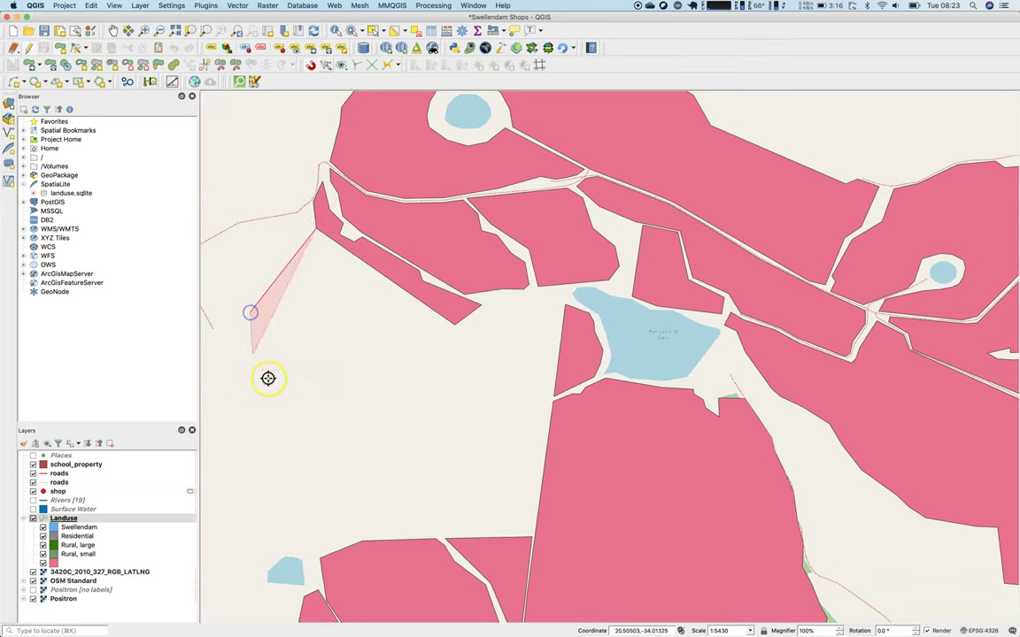
{"action": "left_click", "coordinate": [299, 403]}
{"action": "left_click", "coordinate": [388, 449]}
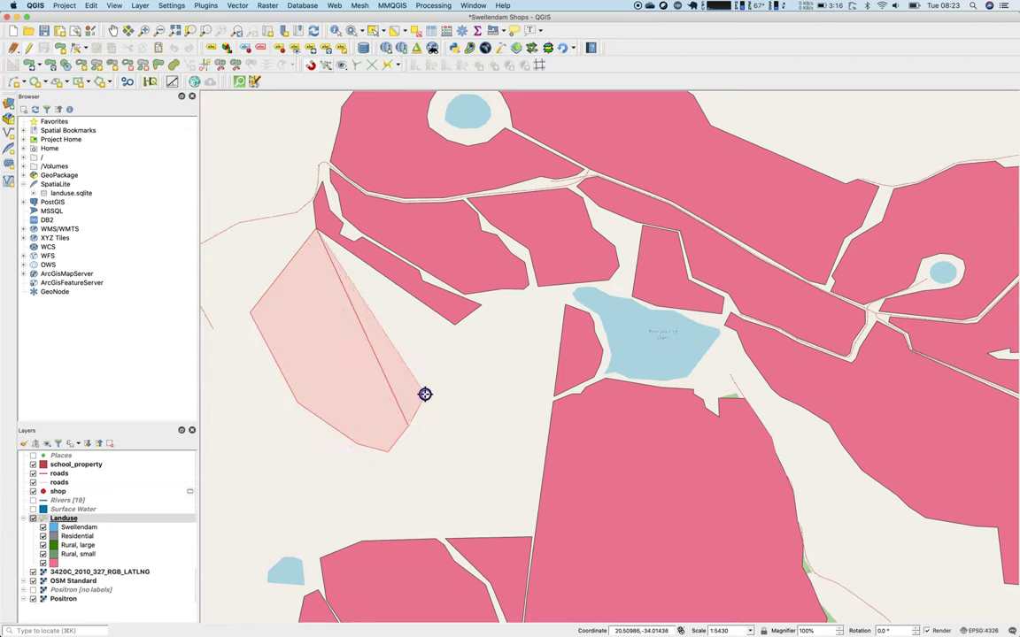
{"action": "left_click", "coordinate": [436, 372]}
{"action": "left_click", "coordinate": [449, 326]}
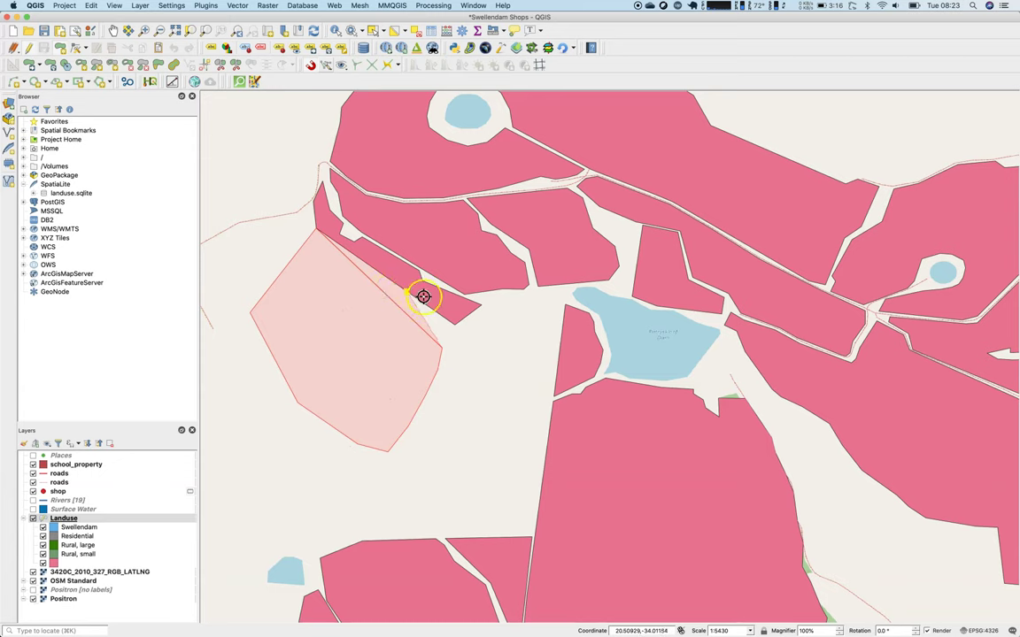
{"action": "left_click", "coordinate": [450, 318]}
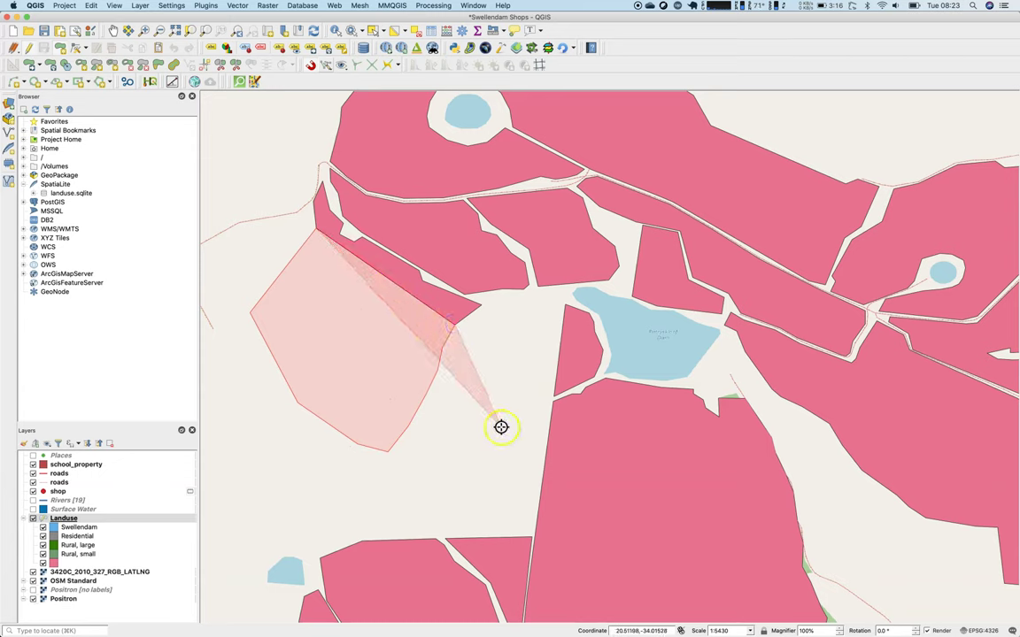
{"action": "left_click", "coordinate": [437, 316]}
{"action": "right_click", "coordinate": [437, 316]}
Step: Give the new feature ogc_fid 999 and confirm its attributes
{"action": "left_click", "coordinate": [424, 273]}
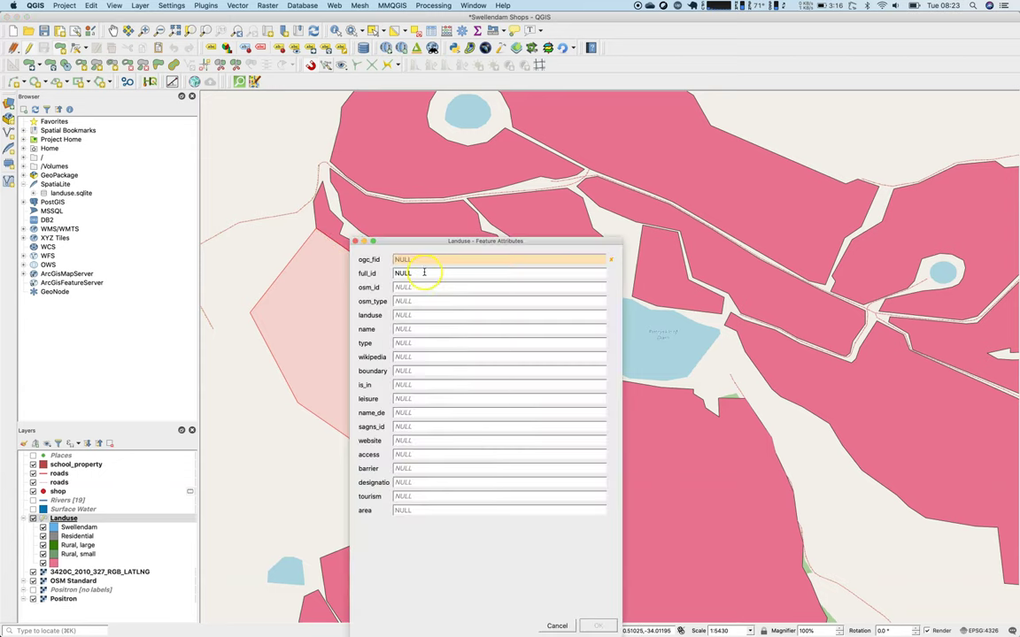
{"action": "type", "text": "999"}
{"action": "key", "text": "Tab"}
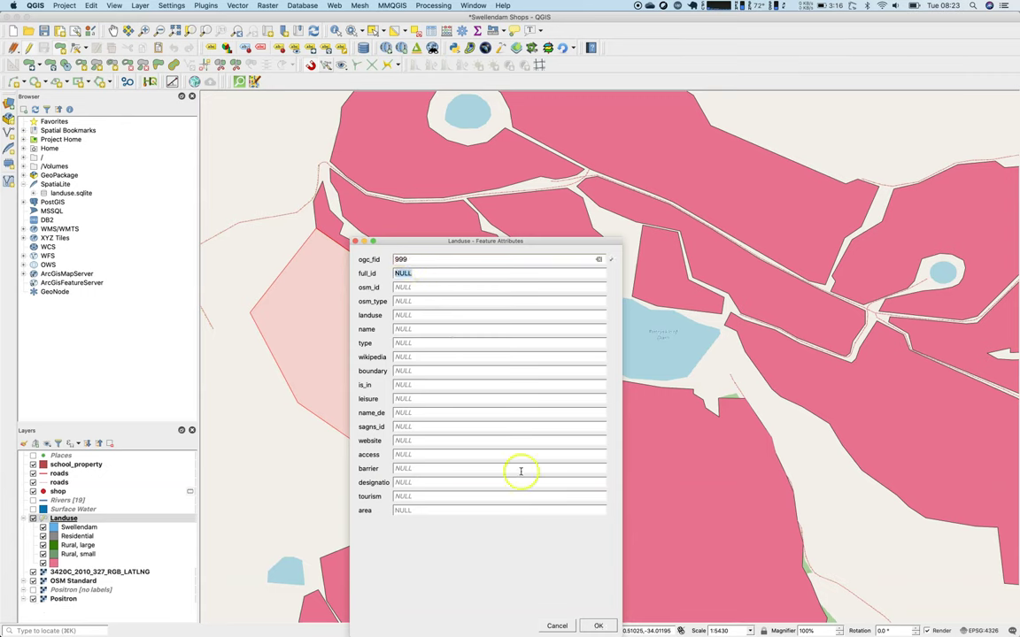
{"action": "left_click", "coordinate": [597, 626]}
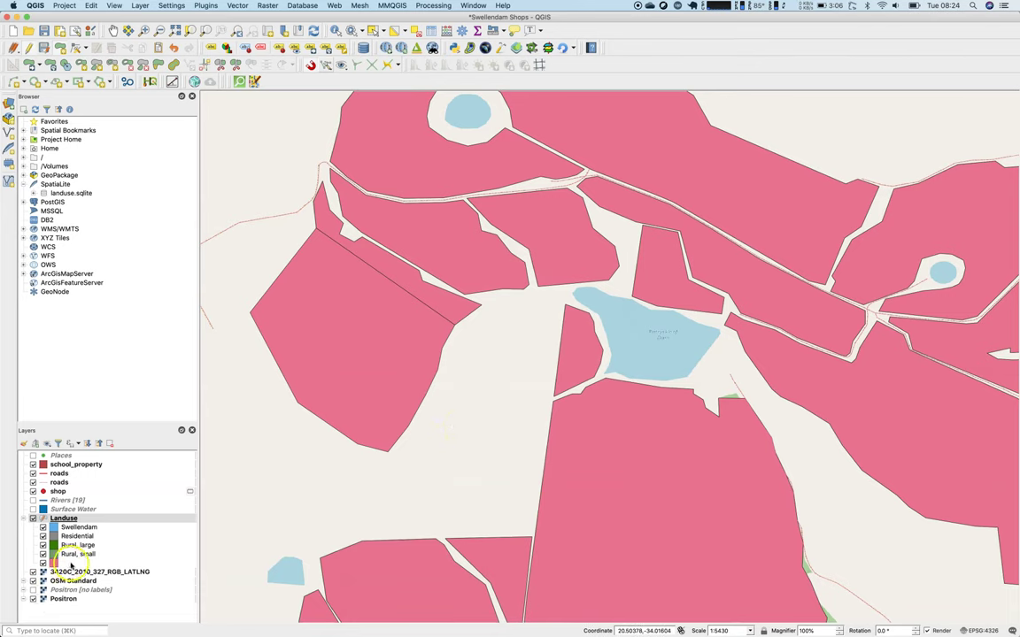
{"action": "left_click", "coordinate": [71, 519]}
{"action": "double_click", "coordinate": [71, 518]}
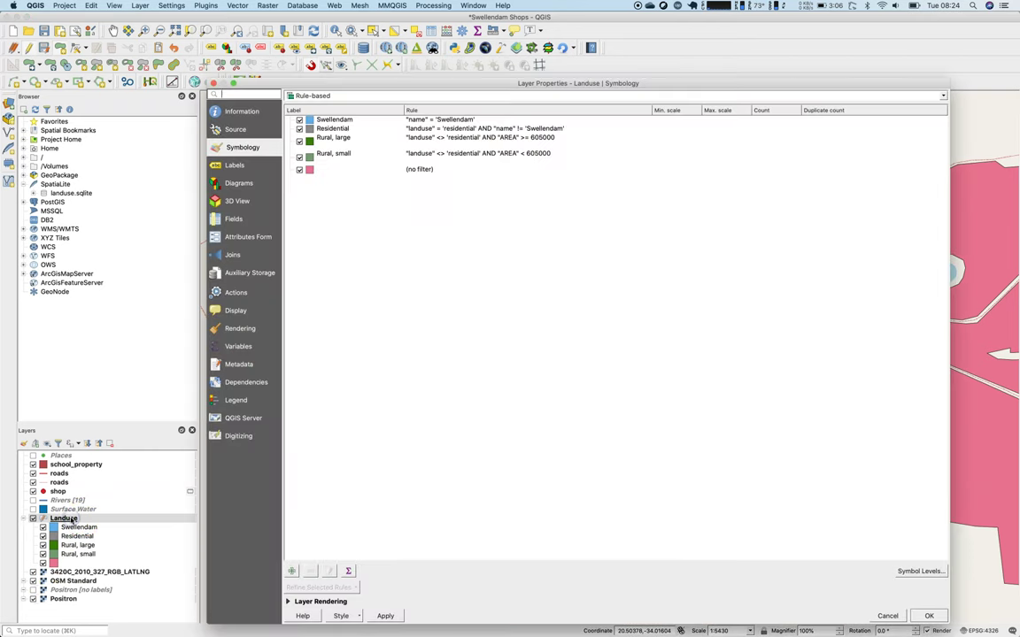
{"action": "double_click", "coordinate": [431, 167]}
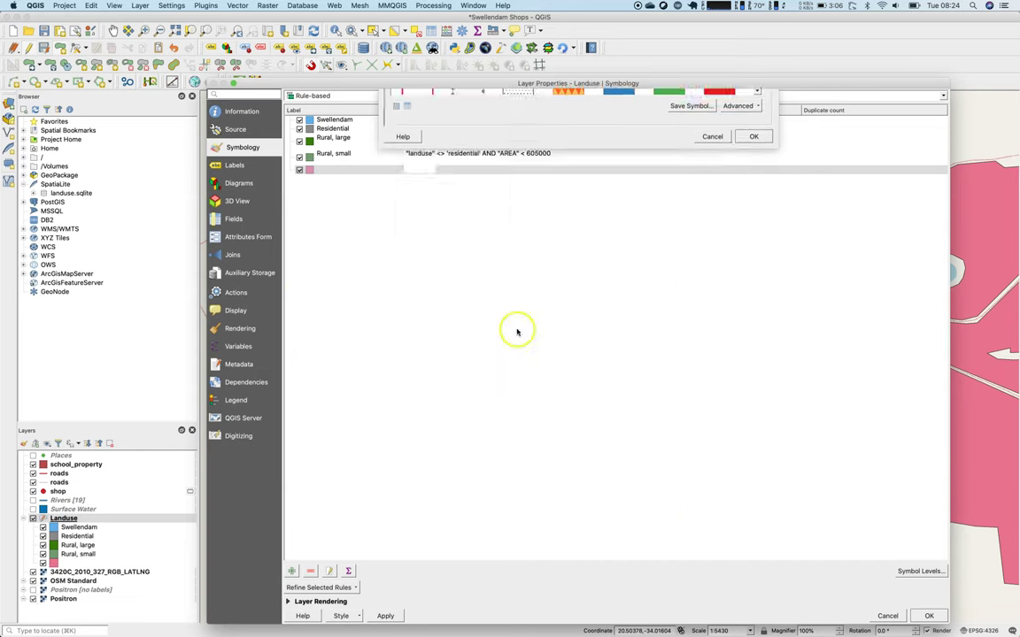
{"action": "left_click", "coordinate": [517, 212]}
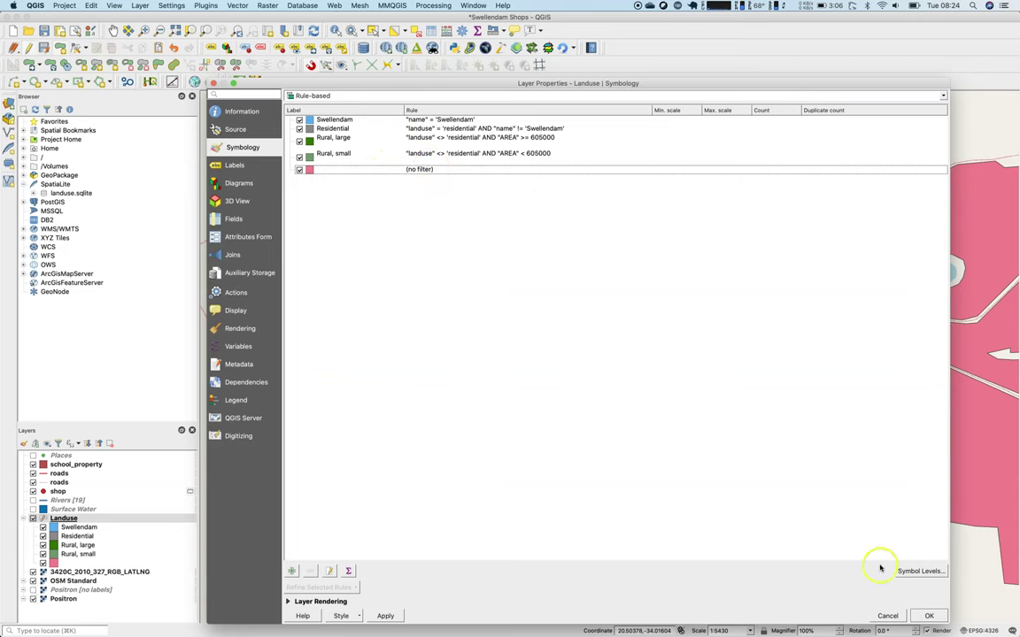
{"action": "left_click", "coordinate": [927, 616]}
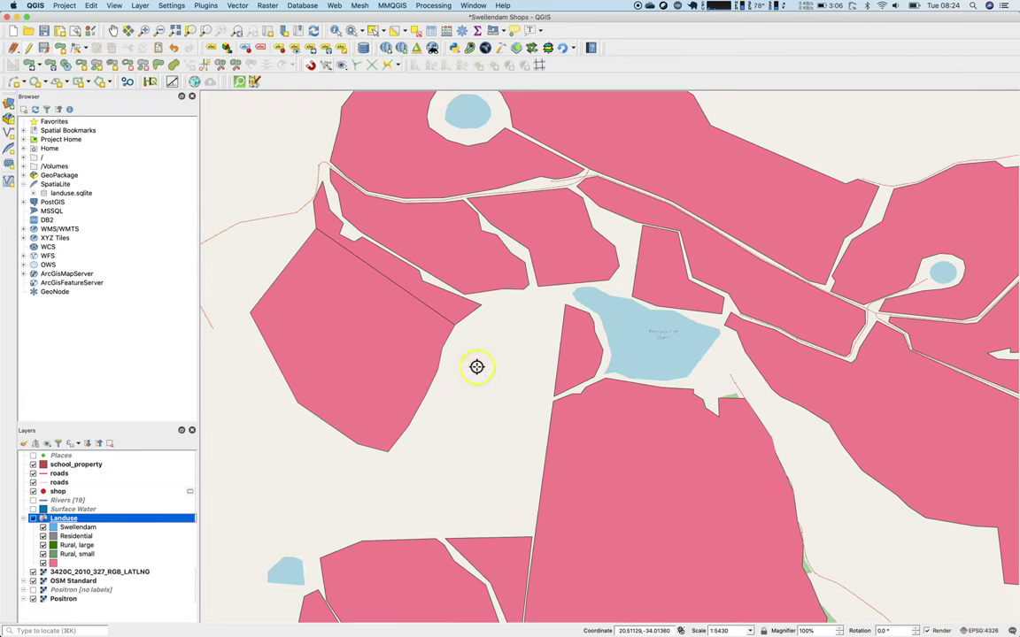
Step: Pan the map to the area south of the lake
{"action": "left_click", "coordinate": [81, 65]}
{"action": "left_click", "coordinate": [114, 31]}
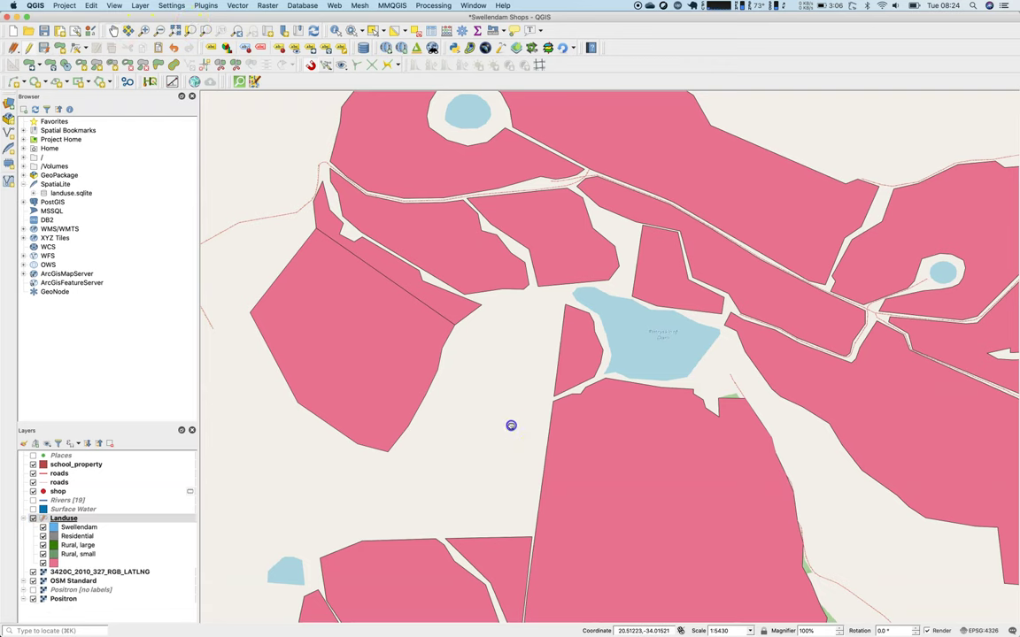
{"action": "left_click_drag", "start_coordinate": [512, 426], "coordinate": [369, 230]}
{"action": "left_click_drag", "start_coordinate": [451, 353], "coordinate": [409, 342]}
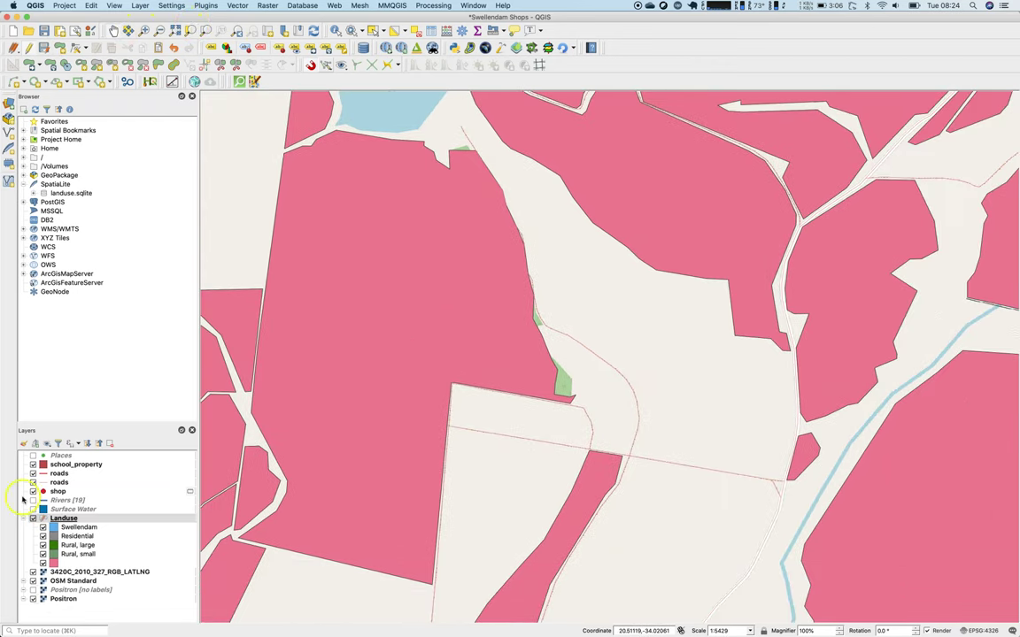
Step: Hide and re-show Landuse to compare with the base map forest, then pan to the lake
{"action": "left_click", "coordinate": [33, 520]}
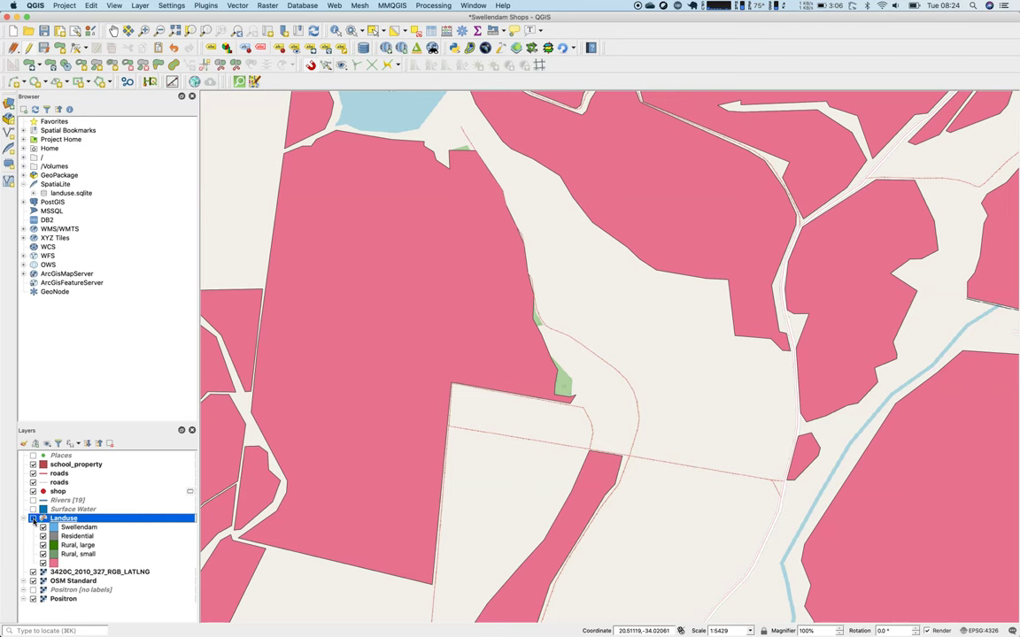
{"action": "left_click", "coordinate": [33, 520]}
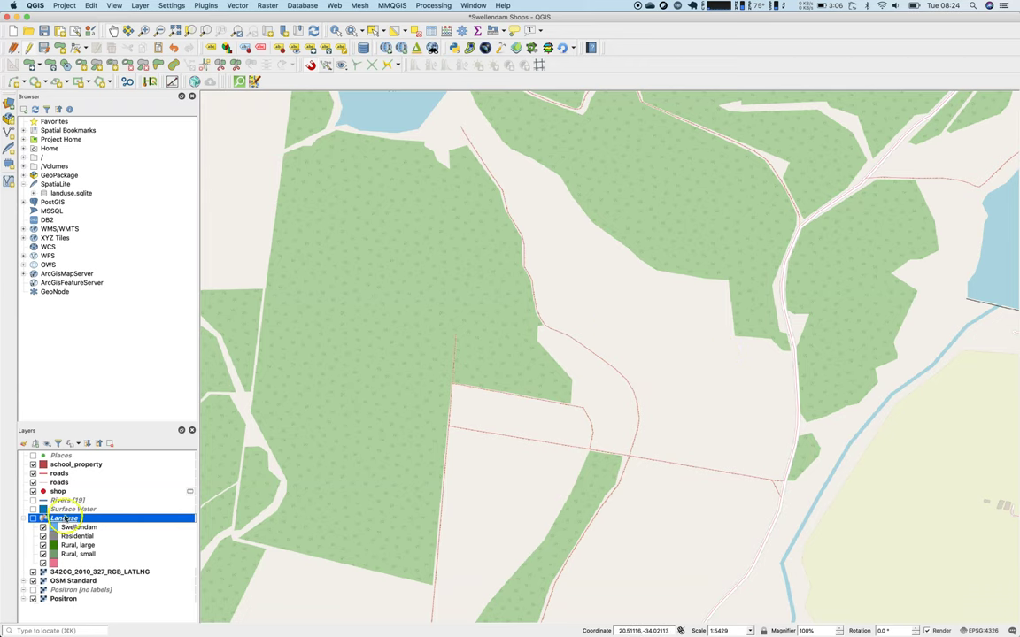
{"action": "left_click", "coordinate": [33, 519]}
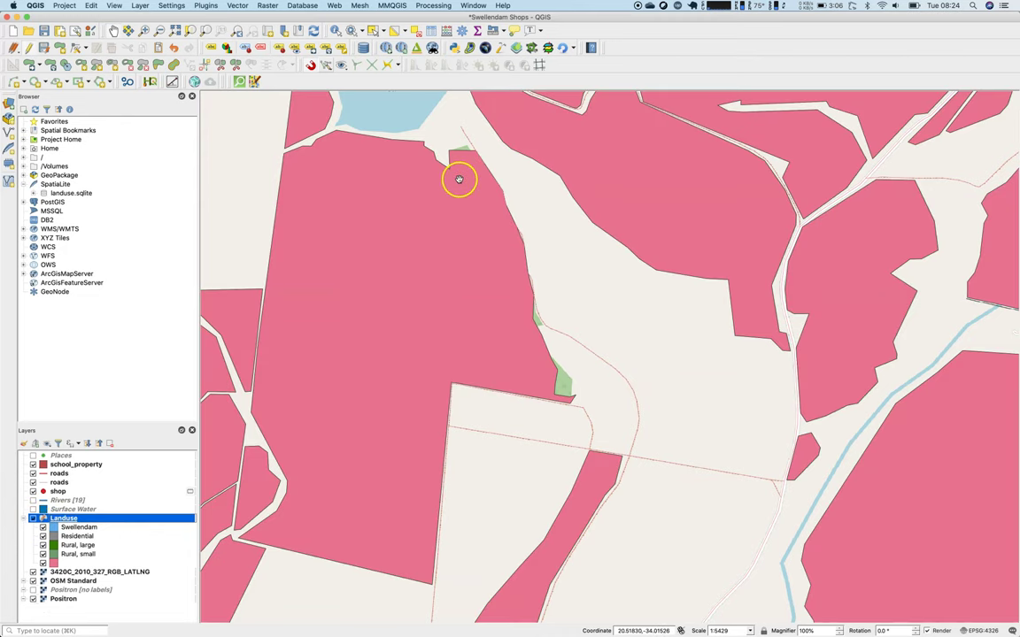
{"action": "left_click_drag", "start_coordinate": [460, 177], "coordinate": [592, 358]}
{"action": "left_click_drag", "start_coordinate": [696, 421], "coordinate": [611, 377]}
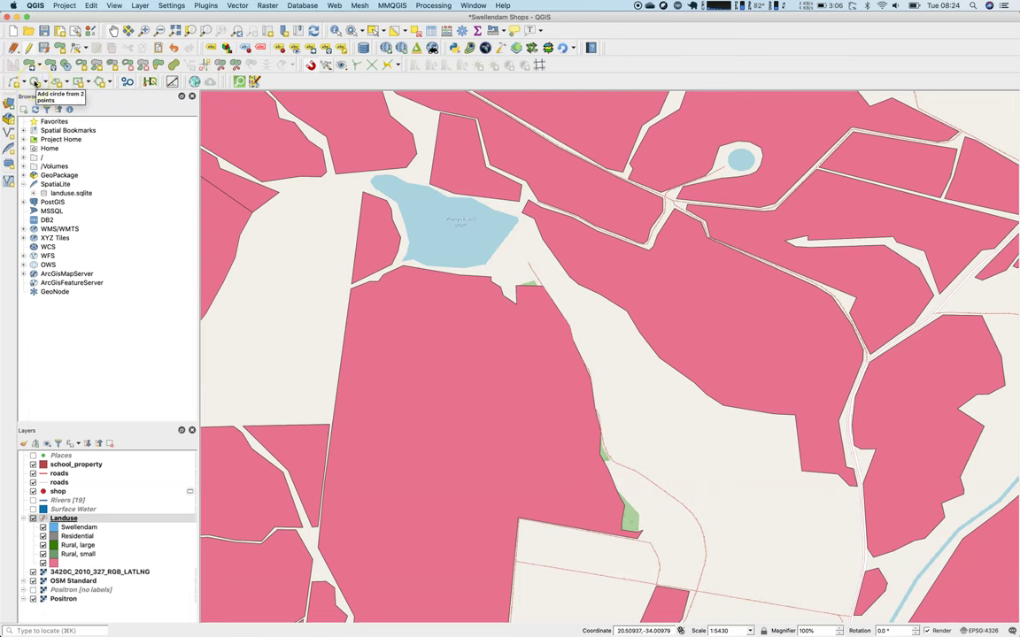
Step: Move the big polygon's top-right and right-edge vertices toward the neighbouring forest polygon
{"action": "left_click", "coordinate": [76, 47]}
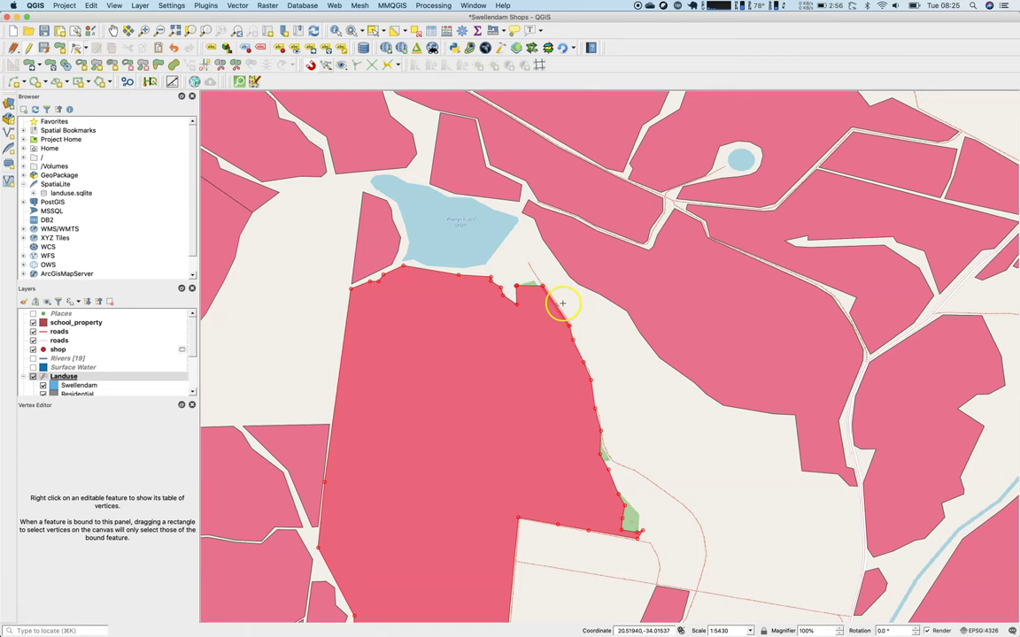
{"action": "left_click", "coordinate": [542, 287]}
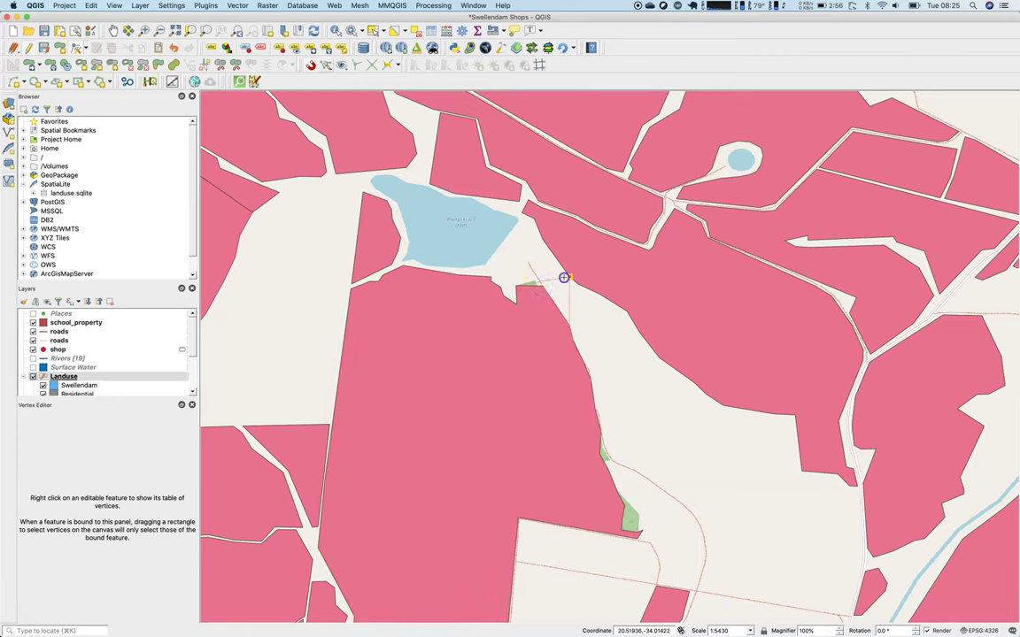
{"action": "left_click", "coordinate": [564, 278]}
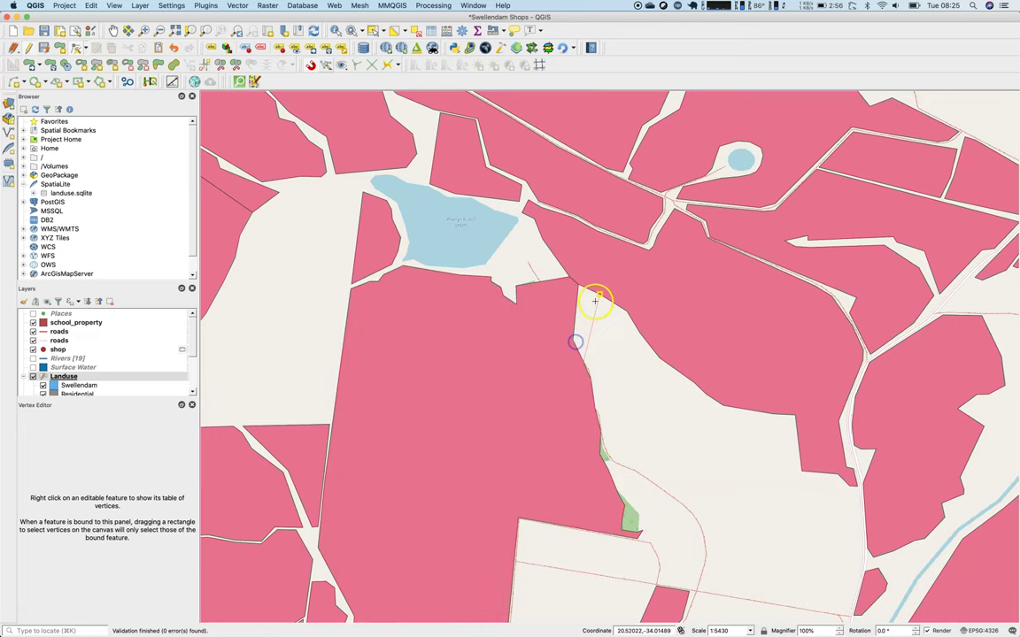
{"action": "left_click", "coordinate": [582, 360]}
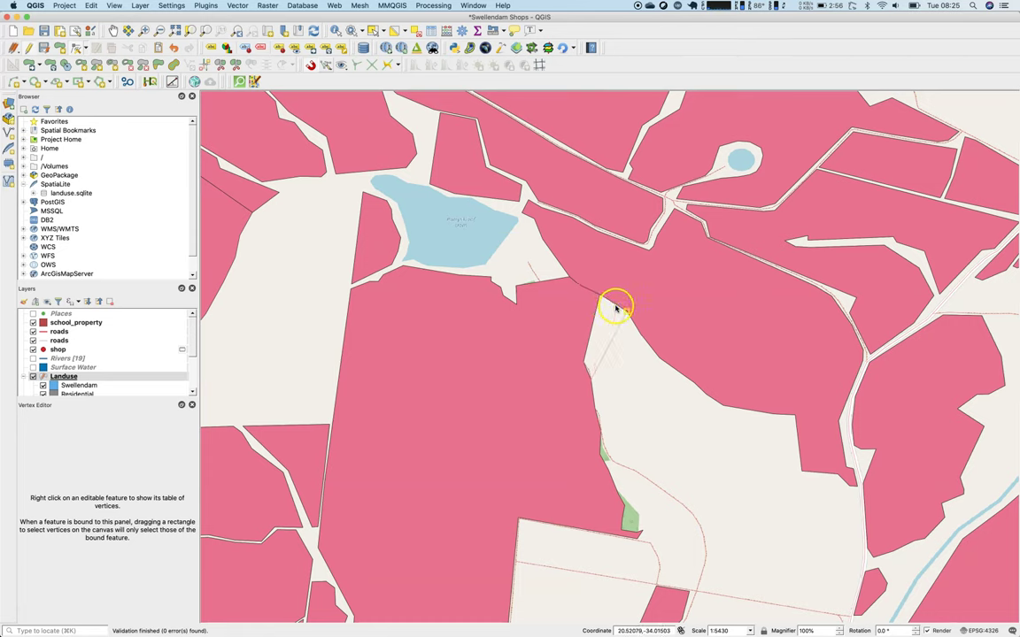
{"action": "left_click", "coordinate": [624, 310]}
{"action": "left_click", "coordinate": [592, 380]}
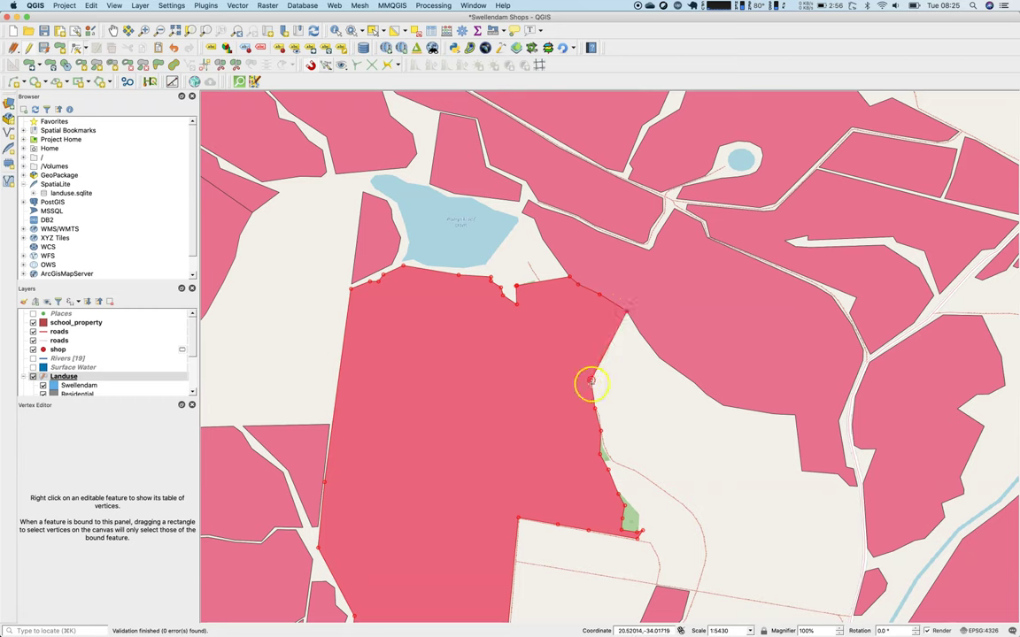
{"action": "left_click", "coordinate": [637, 337]}
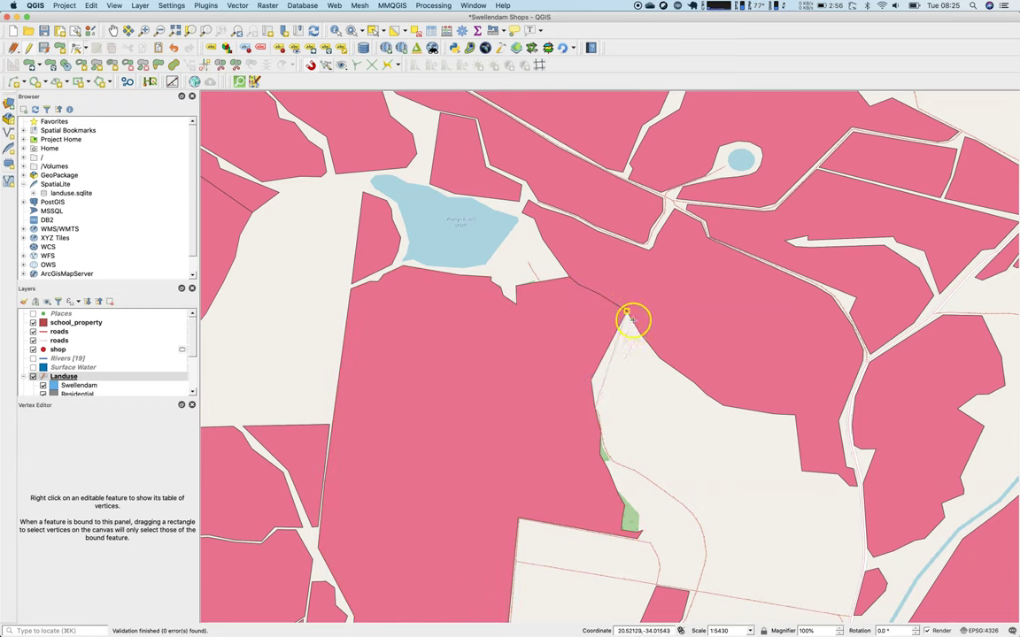
{"action": "left_click", "coordinate": [599, 401]}
{"action": "left_click", "coordinate": [596, 407]}
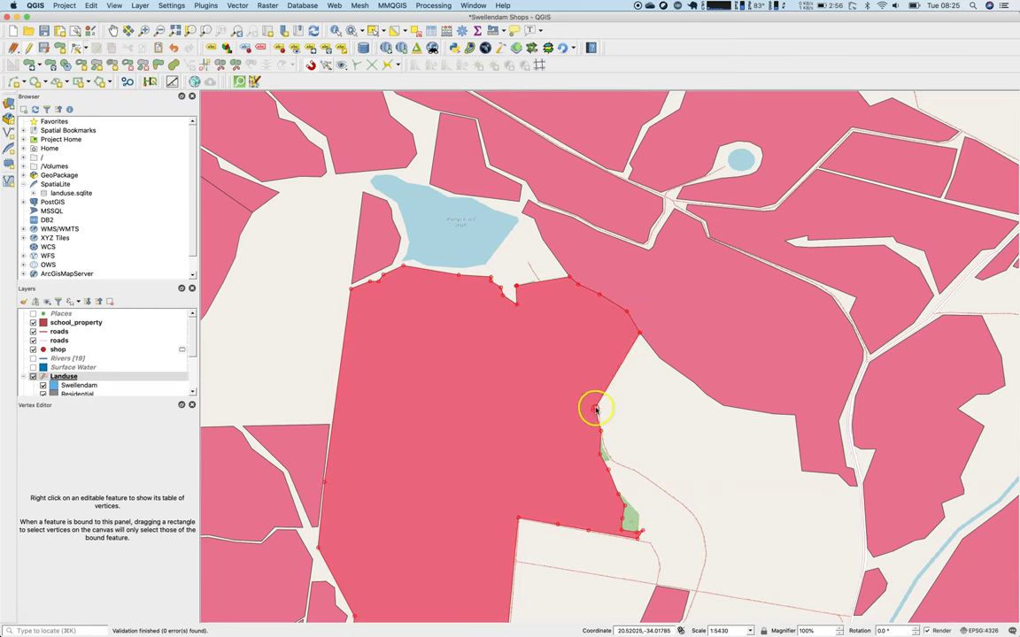
{"action": "left_click", "coordinate": [658, 359]}
Step: Reposition the lower vertices near the green parcel and slide the right vertex along the forest edge
{"action": "left_click", "coordinate": [601, 432]}
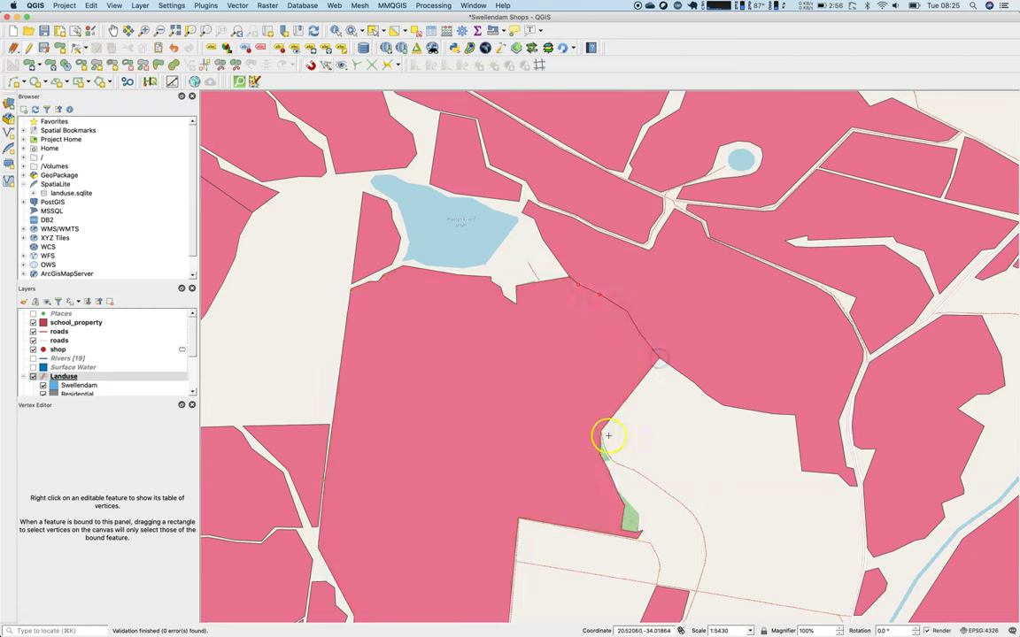
{"action": "key", "text": "Escape"}
{"action": "left_click", "coordinate": [601, 432]}
{"action": "left_click", "coordinate": [600, 454]}
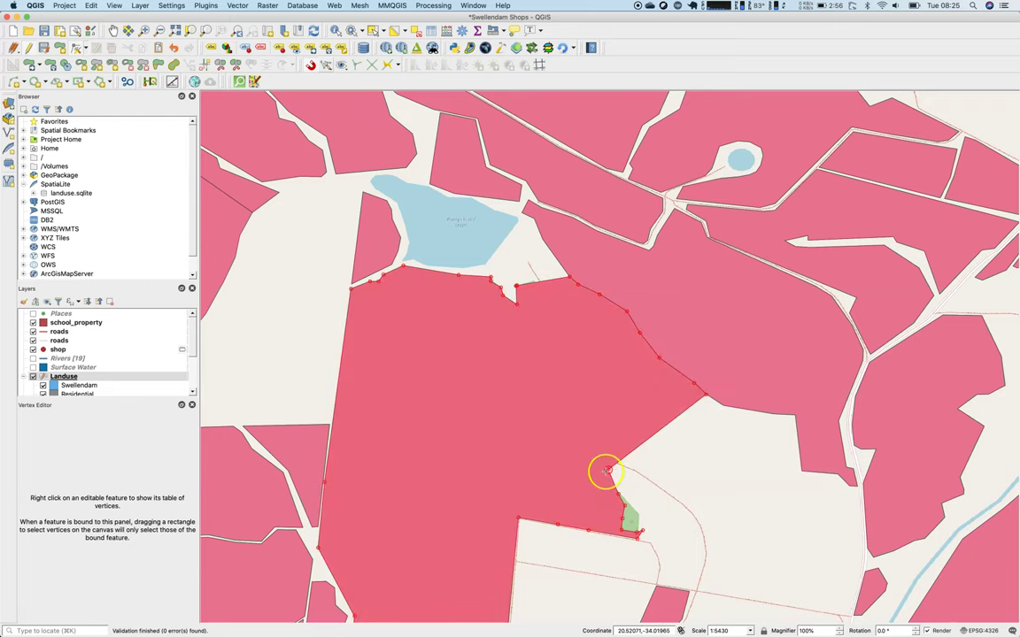
{"action": "left_click", "coordinate": [705, 394]}
{"action": "left_click", "coordinate": [721, 405]}
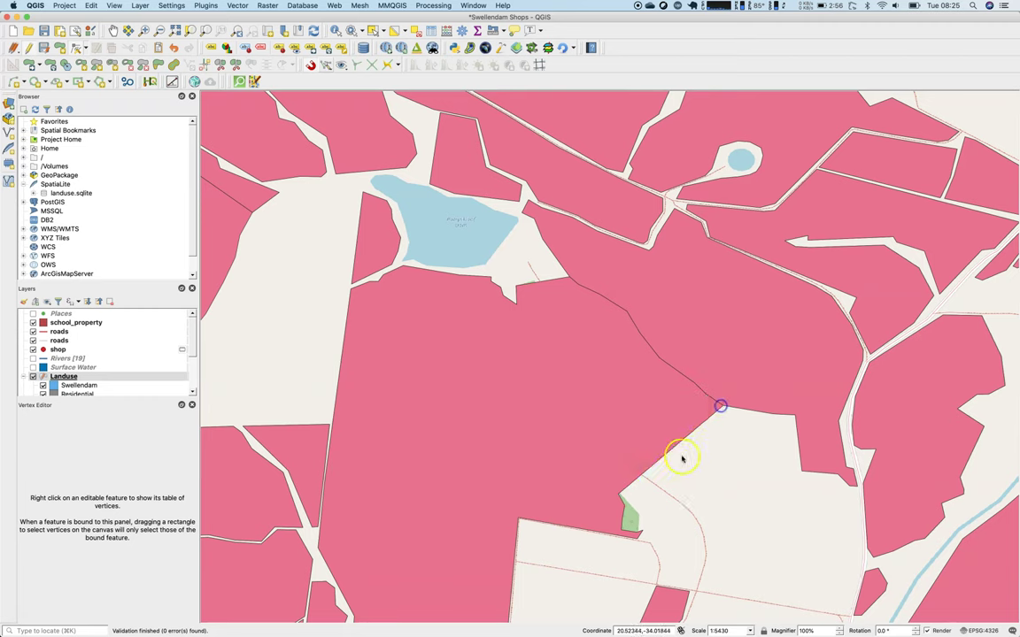
{"action": "left_click", "coordinate": [735, 407]}
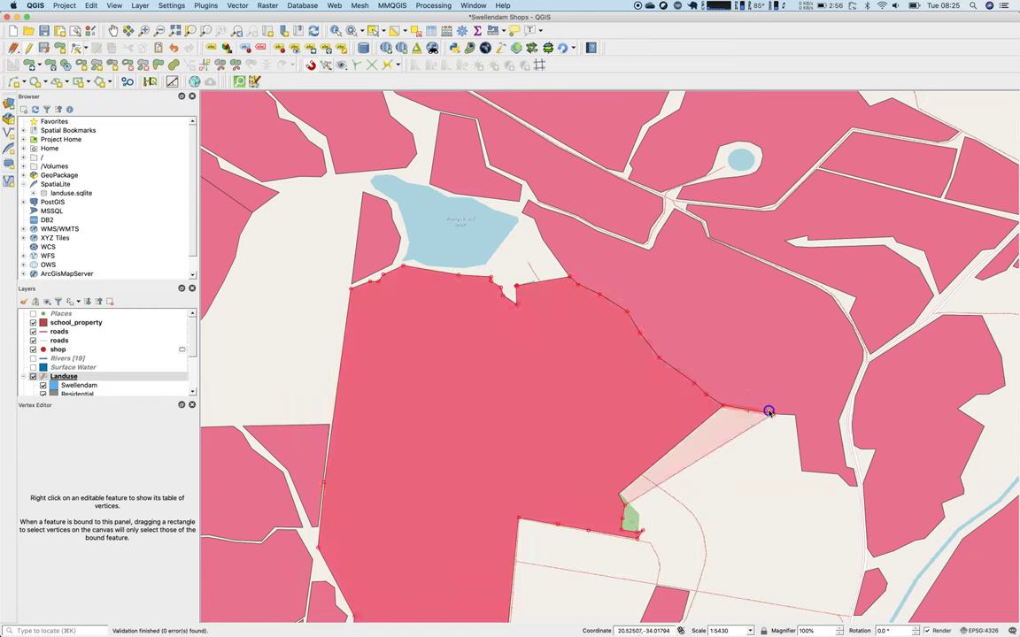
{"action": "left_click", "coordinate": [767, 410]}
{"action": "left_click", "coordinate": [632, 513]}
{"action": "left_click", "coordinate": [622, 505]}
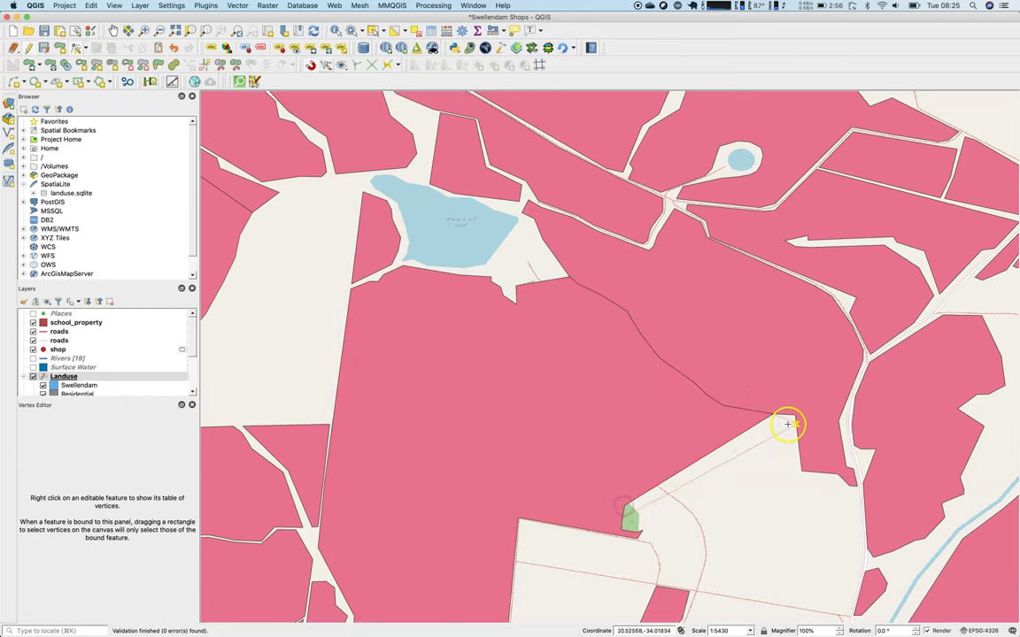
{"action": "left_click", "coordinate": [625, 515]}
{"action": "left_click", "coordinate": [620, 520]}
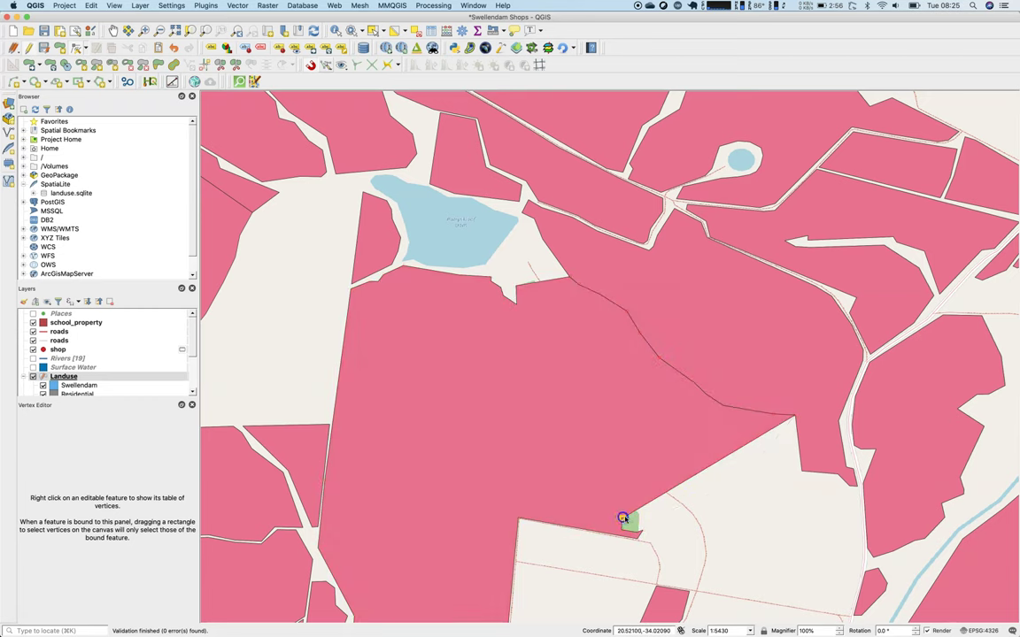
Step: Fit the remaining right and lower-right corner vertices onto the neighbouring polygon's boundary
{"action": "left_click", "coordinate": [796, 456]}
{"action": "left_click", "coordinate": [797, 432]}
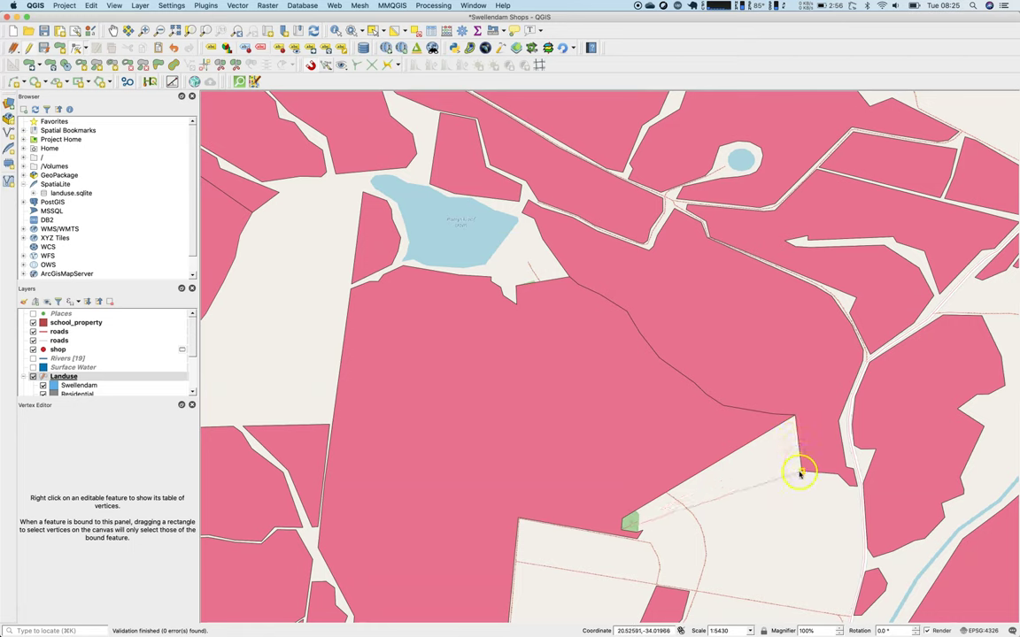
{"action": "left_click", "coordinate": [798, 473]}
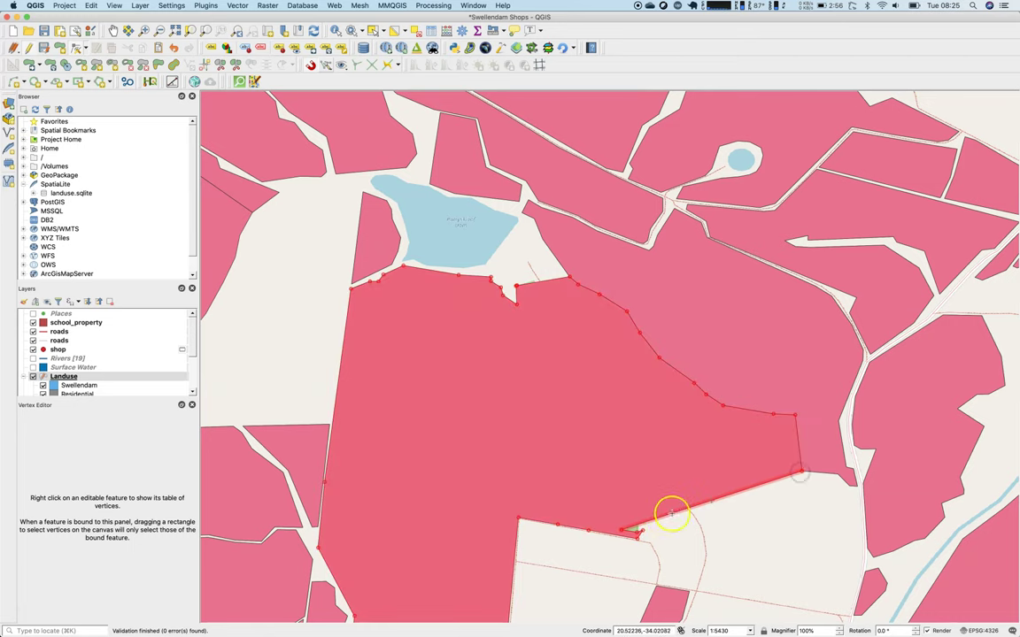
{"action": "left_click", "coordinate": [621, 530]}
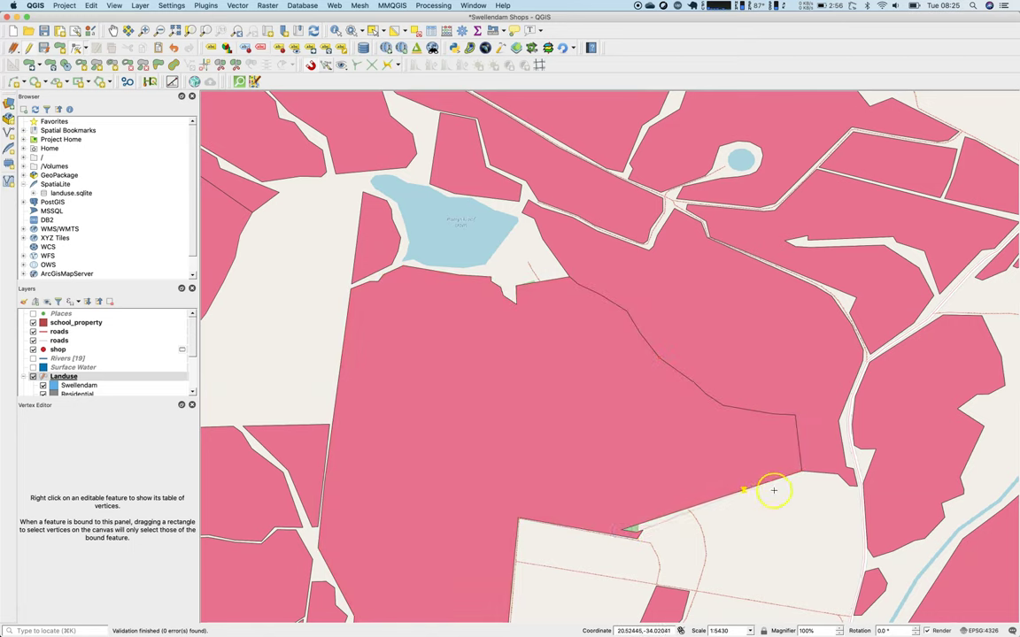
{"action": "left_click", "coordinate": [840, 478]}
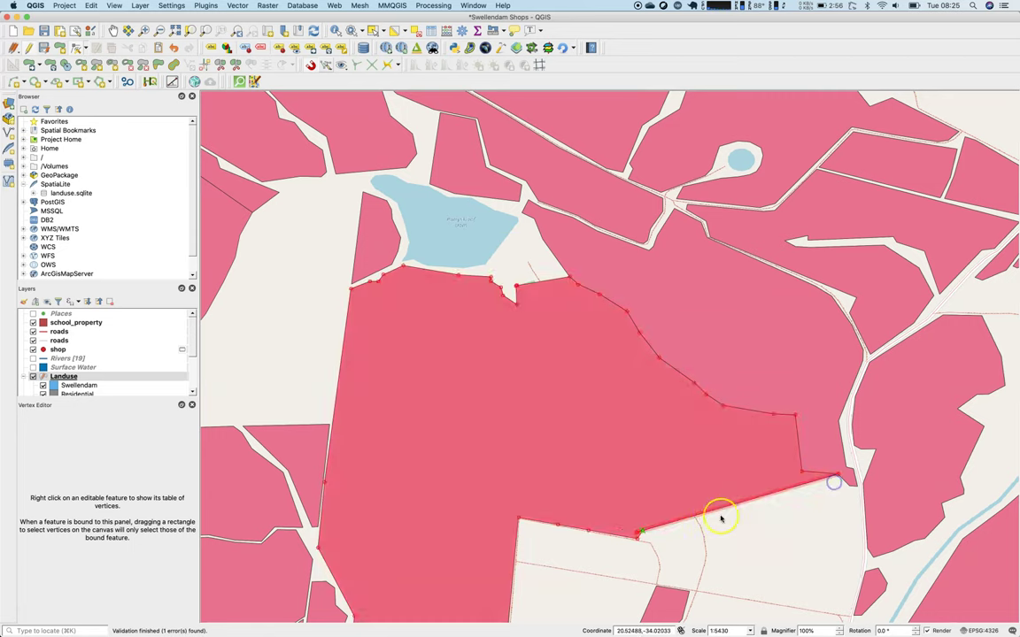
{"action": "left_click", "coordinate": [637, 539]}
{"action": "left_click", "coordinate": [642, 531]}
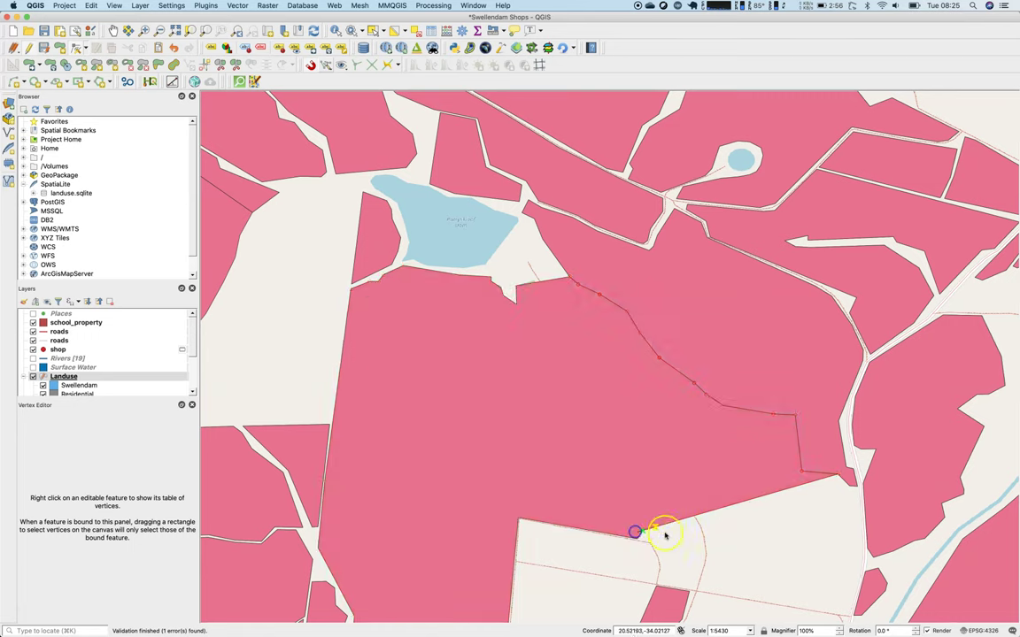
{"action": "left_click", "coordinate": [846, 491]}
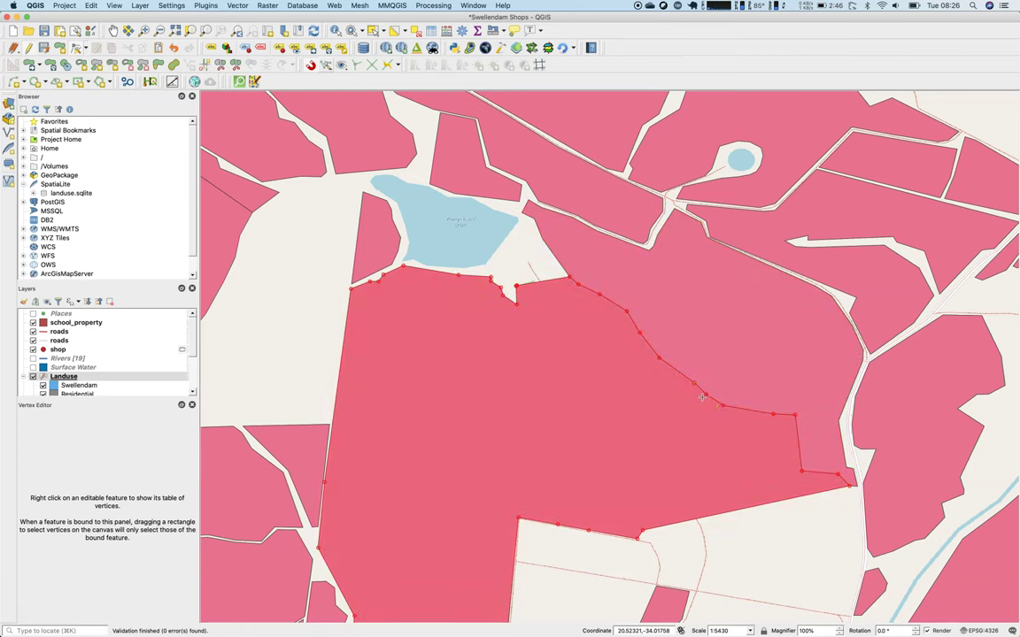
Step: Switch to Add Polygon Feature and shift the view west to the open area
{"action": "left_click", "coordinate": [615, 378]}
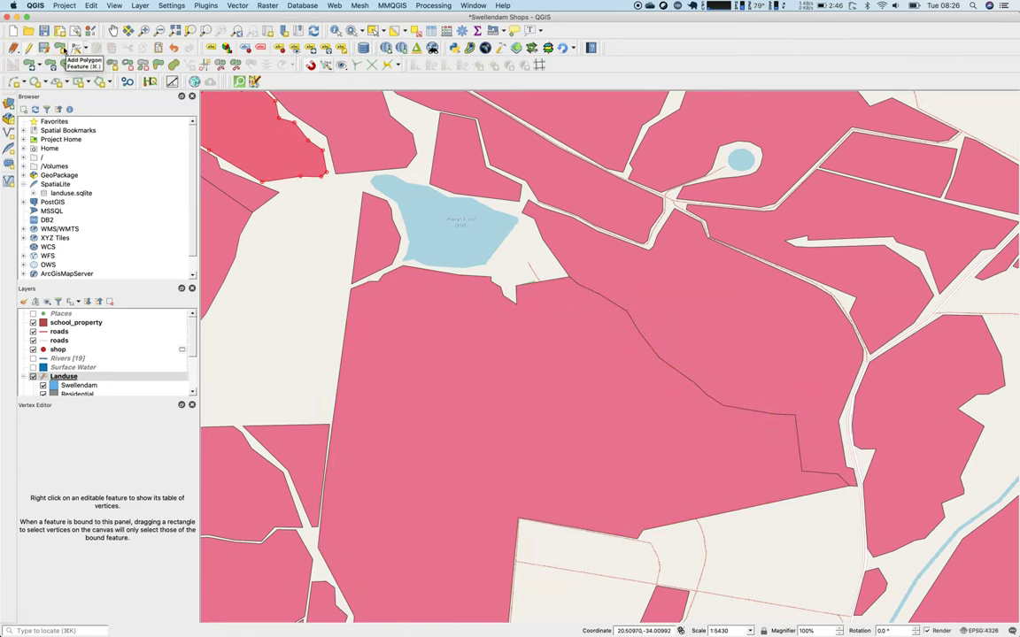
{"action": "left_click", "coordinate": [63, 48]}
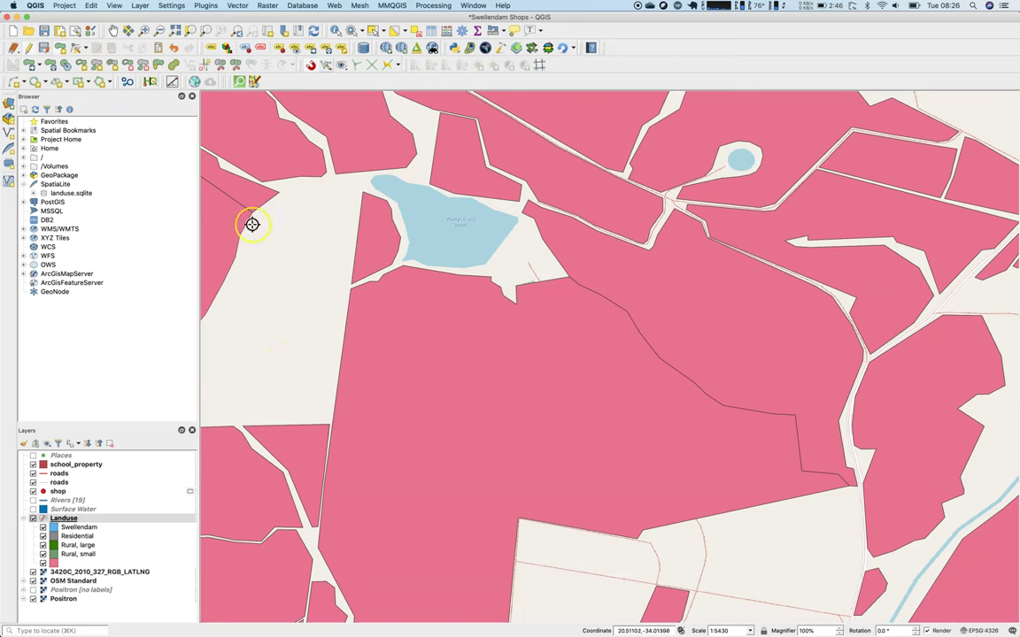
{"action": "key", "text": "Left"}
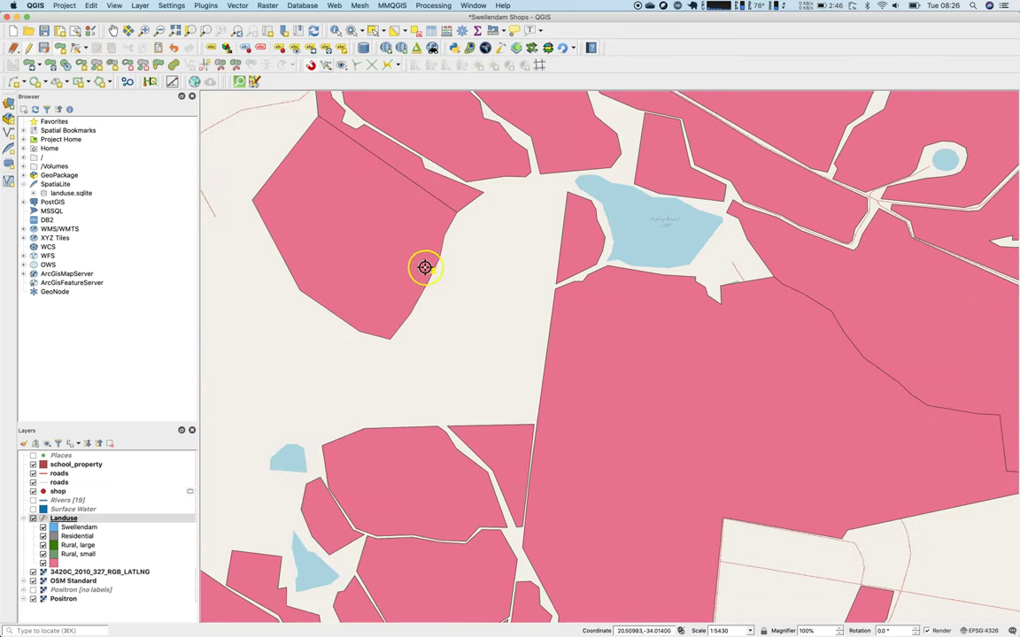
Step: Outline a polygon with a curved lower edge beside the north-western parcel, saved as ogc_fid 1000
{"action": "left_click", "coordinate": [514, 292]}
{"action": "left_click", "coordinate": [429, 222]}
{"action": "left_click", "coordinate": [354, 256]}
{"action": "left_click", "coordinate": [359, 331]}
{"action": "left_click", "coordinate": [398, 374]}
{"action": "left_click", "coordinate": [478, 390]}
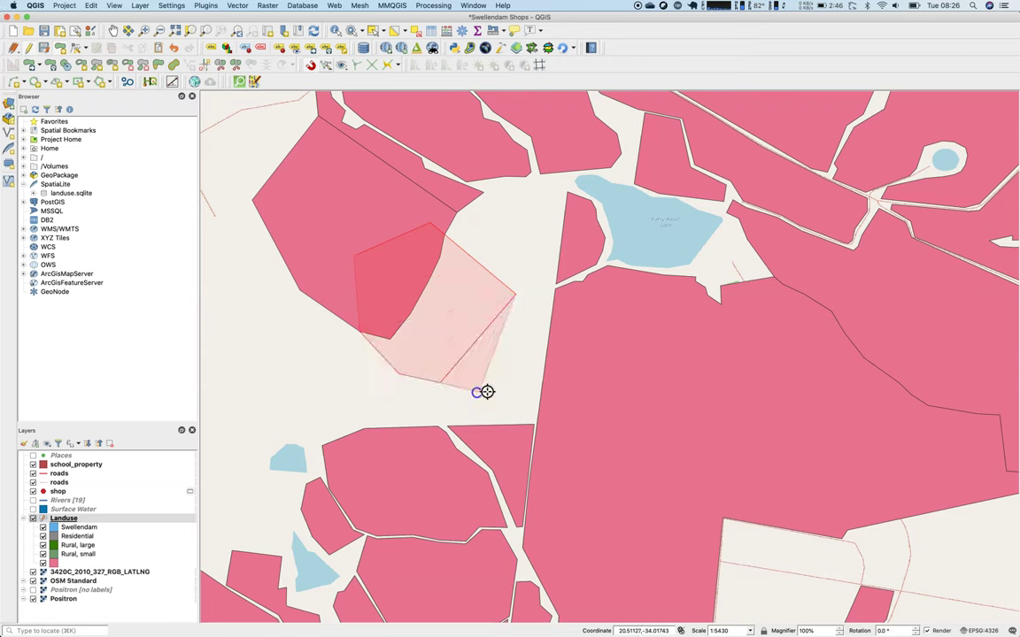
{"action": "left_click", "coordinate": [496, 386]}
{"action": "left_click", "coordinate": [513, 373]}
{"action": "left_click", "coordinate": [523, 357]}
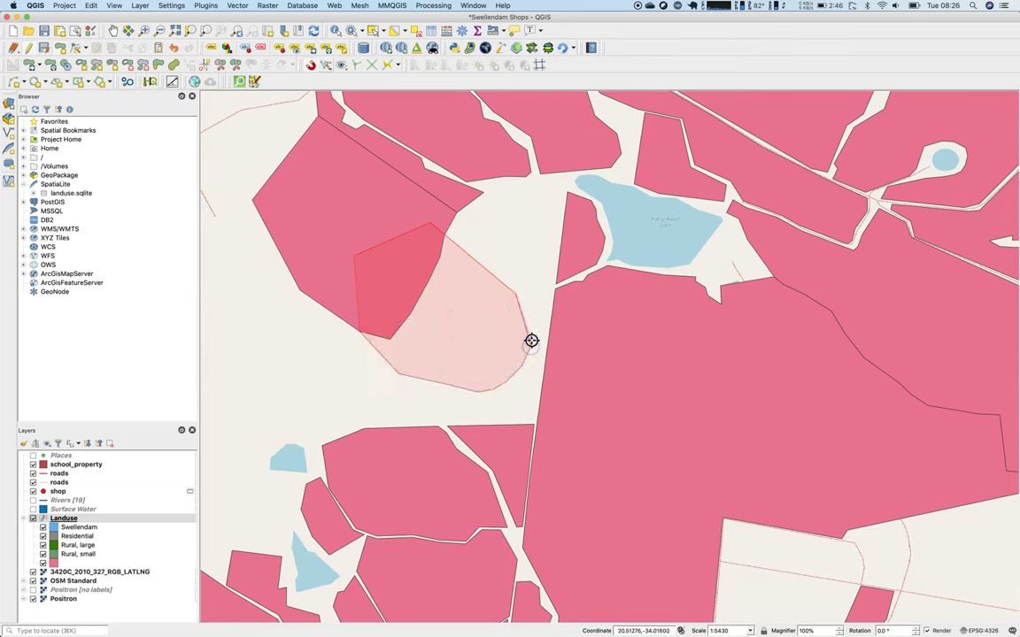
{"action": "left_click", "coordinate": [531, 309]}
{"action": "right_click", "coordinate": [531, 309]}
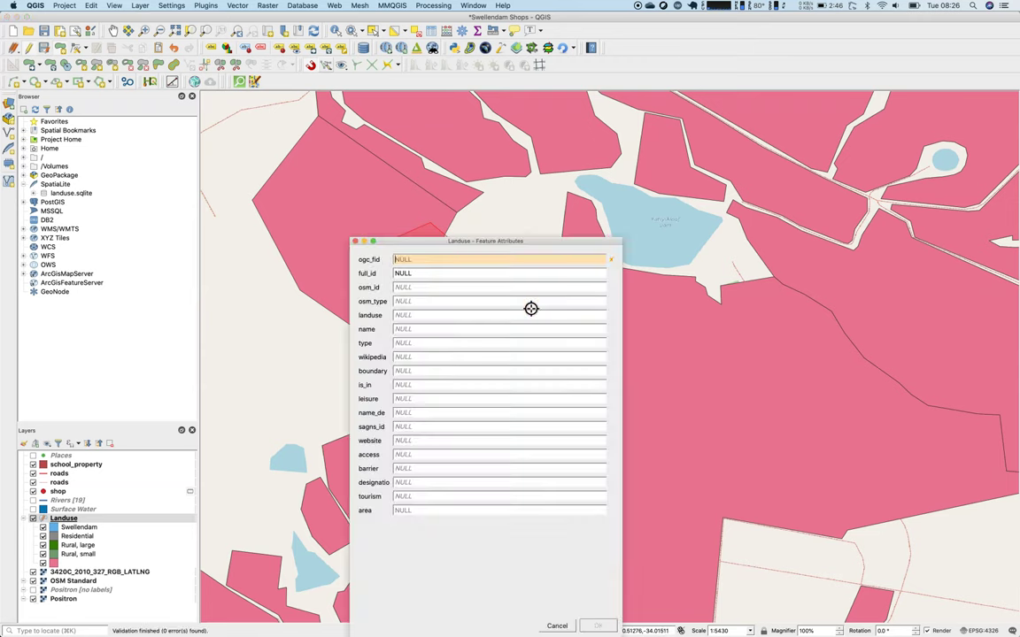
{"action": "type", "text": "1000"}
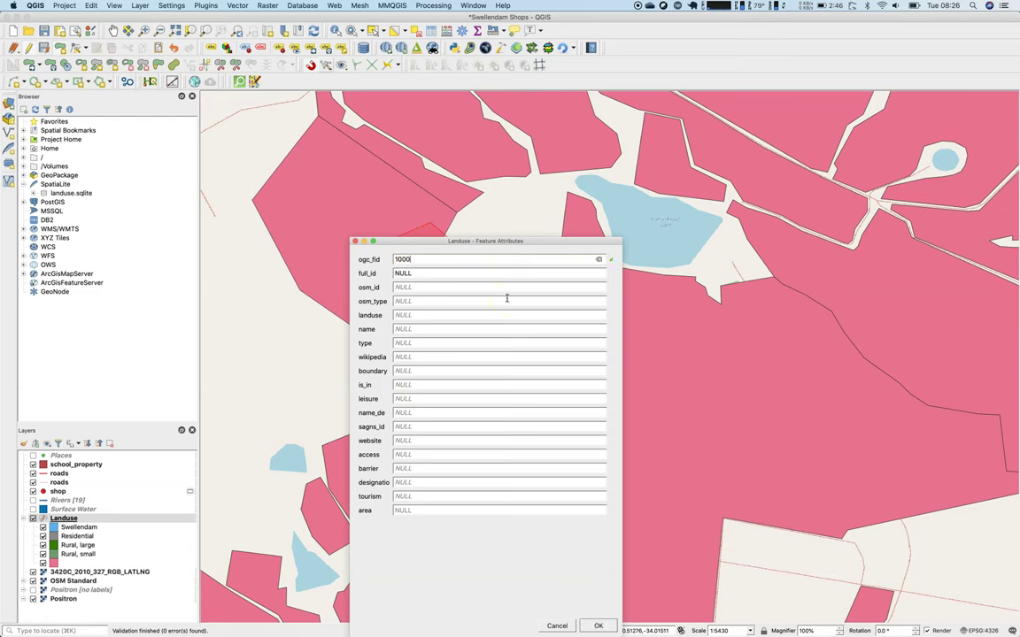
{"action": "left_click", "coordinate": [611, 628]}
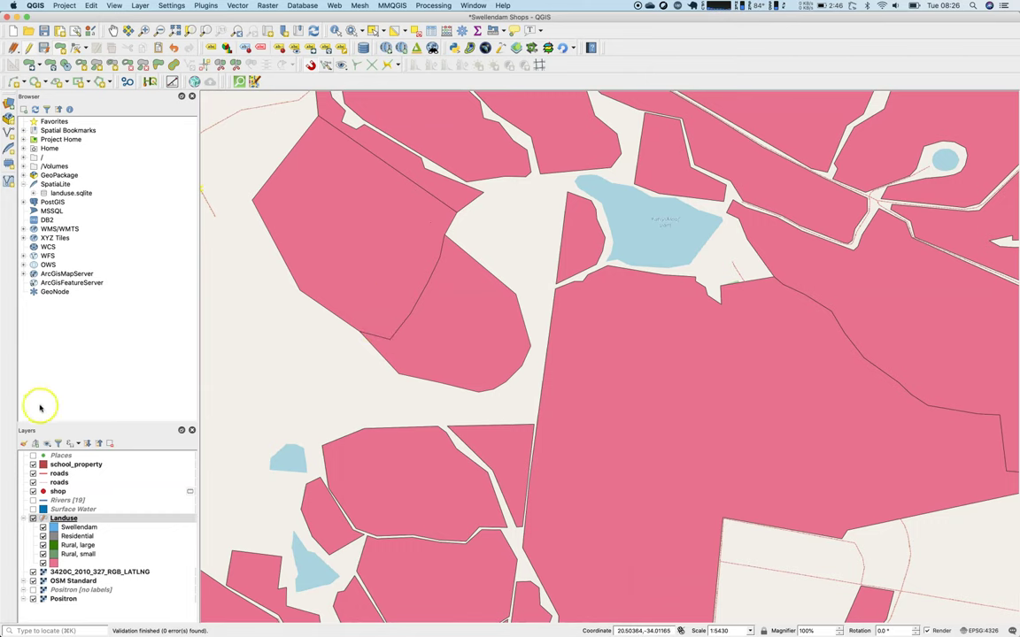
Step: Set the Landuse (no filter) rule's symbol opacity to 50% in Symbology and apply
{"action": "double_click", "coordinate": [64, 519]}
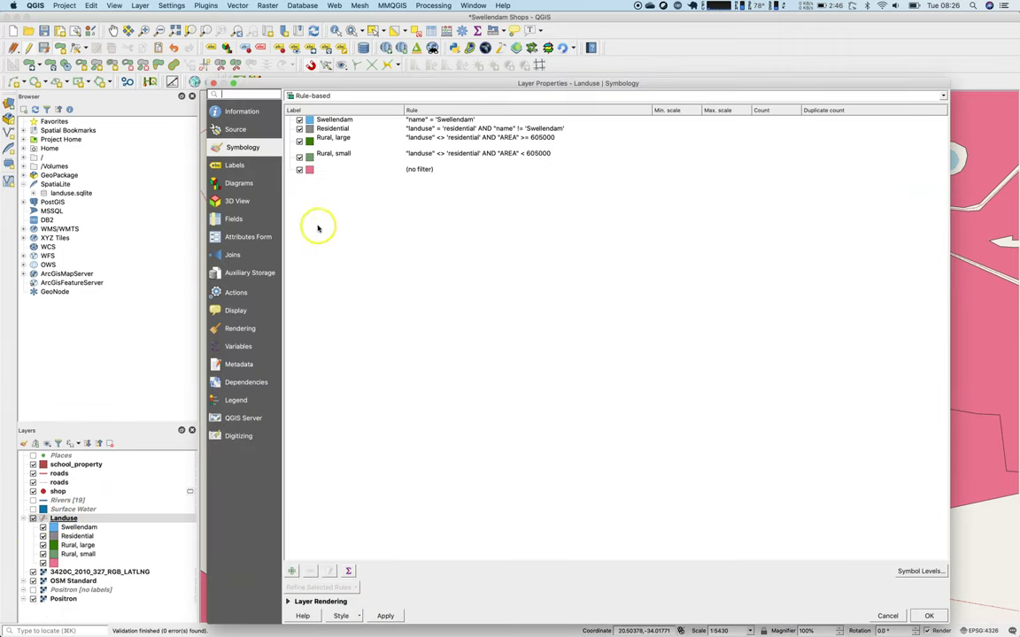
{"action": "double_click", "coordinate": [311, 170]}
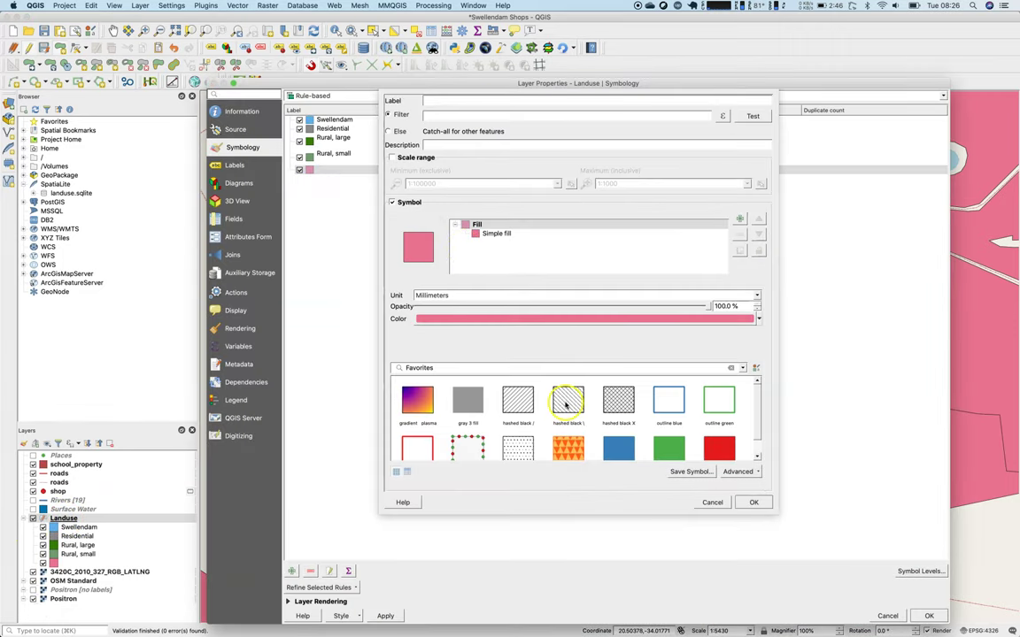
{"action": "left_click", "coordinate": [561, 307]}
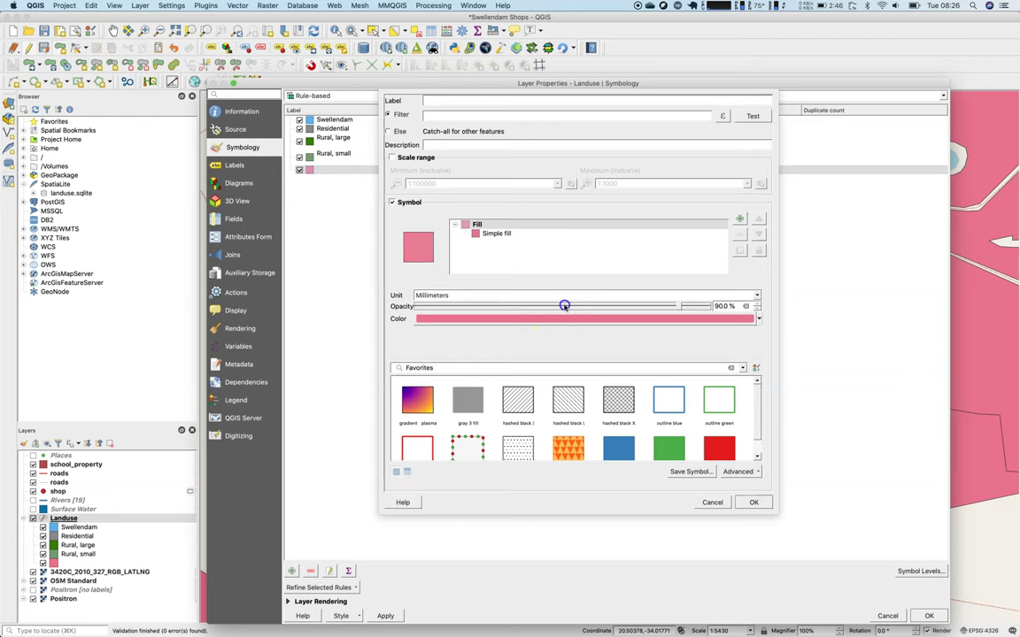
{"action": "left_click", "coordinate": [753, 507]}
{"action": "left_click", "coordinate": [925, 617]}
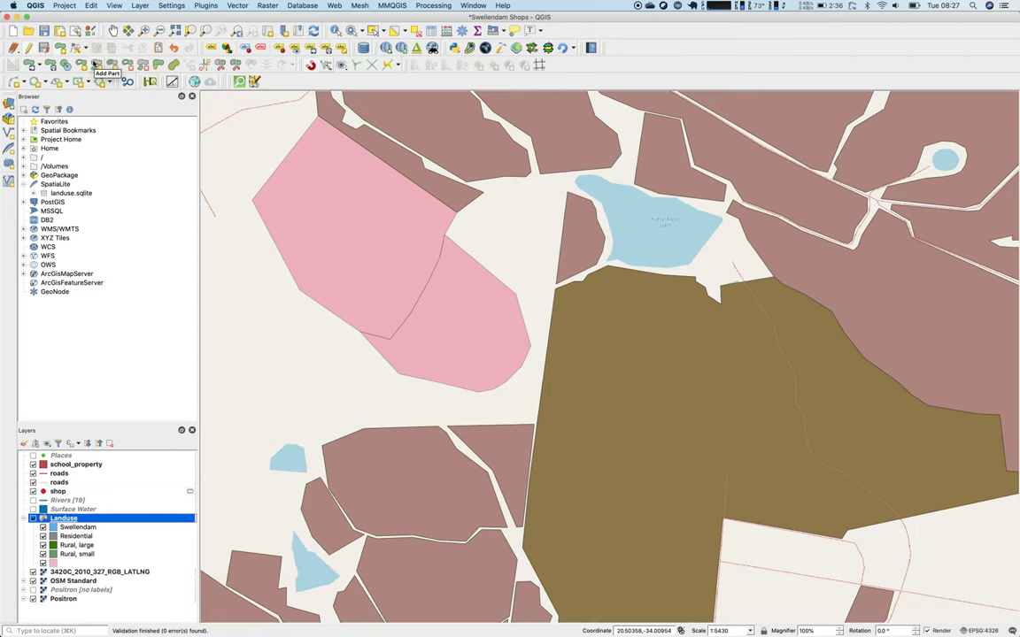
{"action": "left_click", "coordinate": [95, 65]}
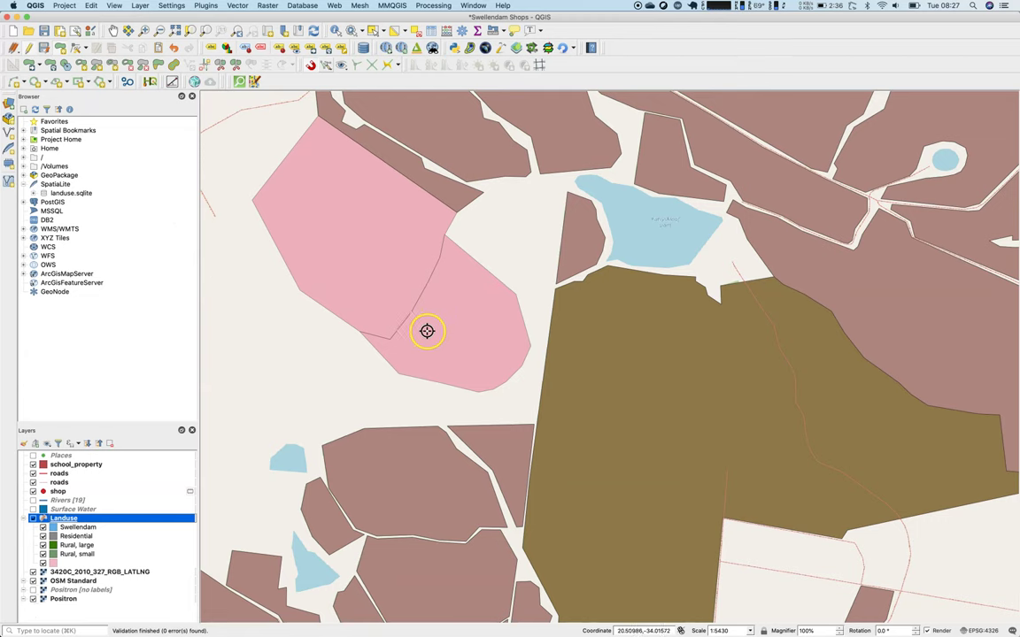
{"action": "left_click", "coordinate": [399, 329]}
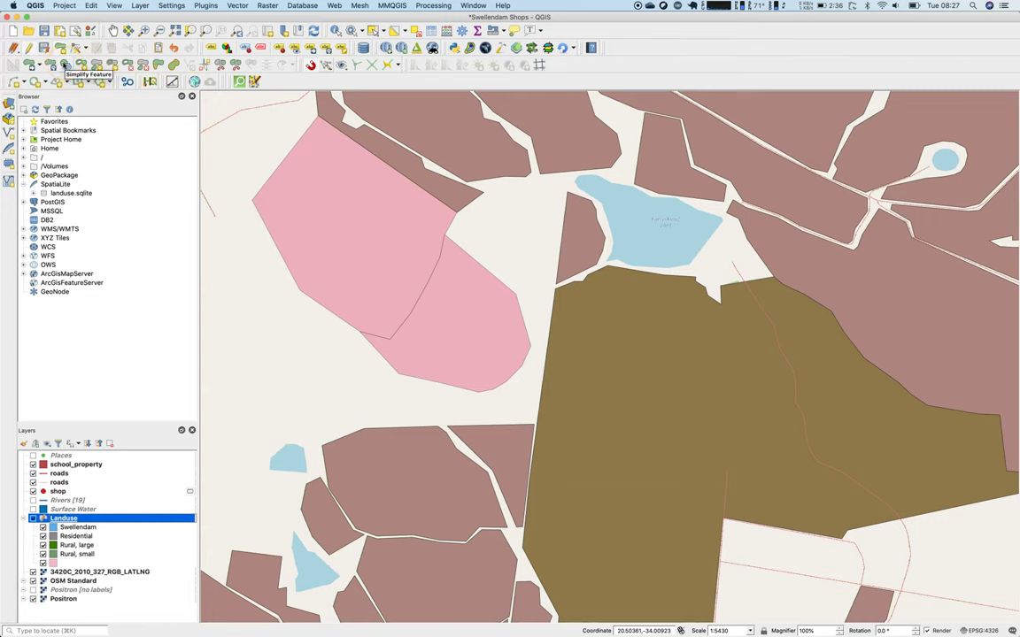
{"action": "right_click", "coordinate": [285, 76]}
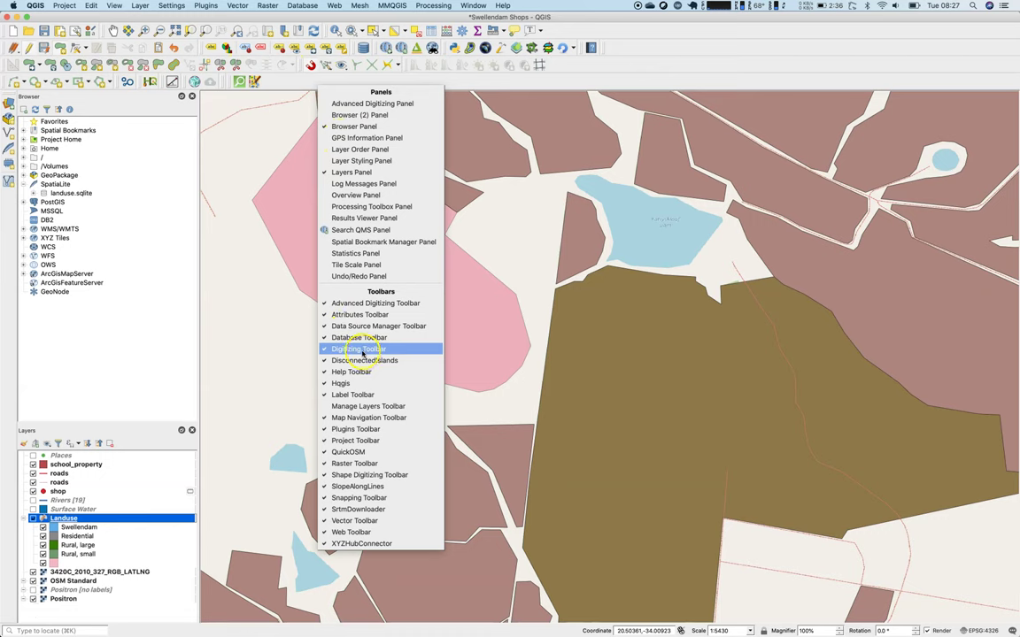
{"action": "left_click", "coordinate": [364, 303]}
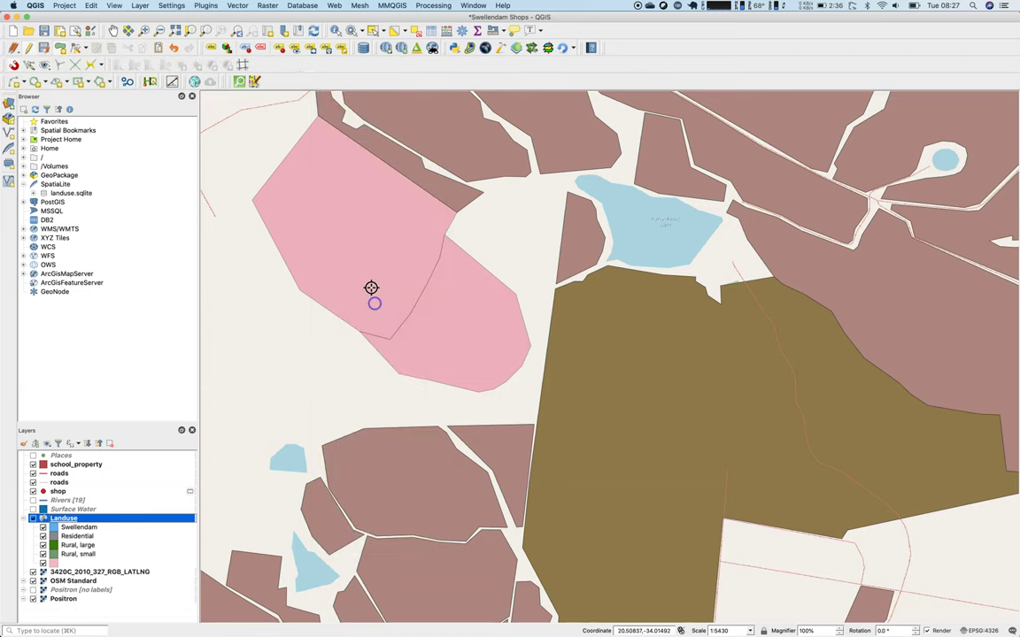
{"action": "right_click", "coordinate": [301, 71]}
{"action": "left_click", "coordinate": [341, 223]}
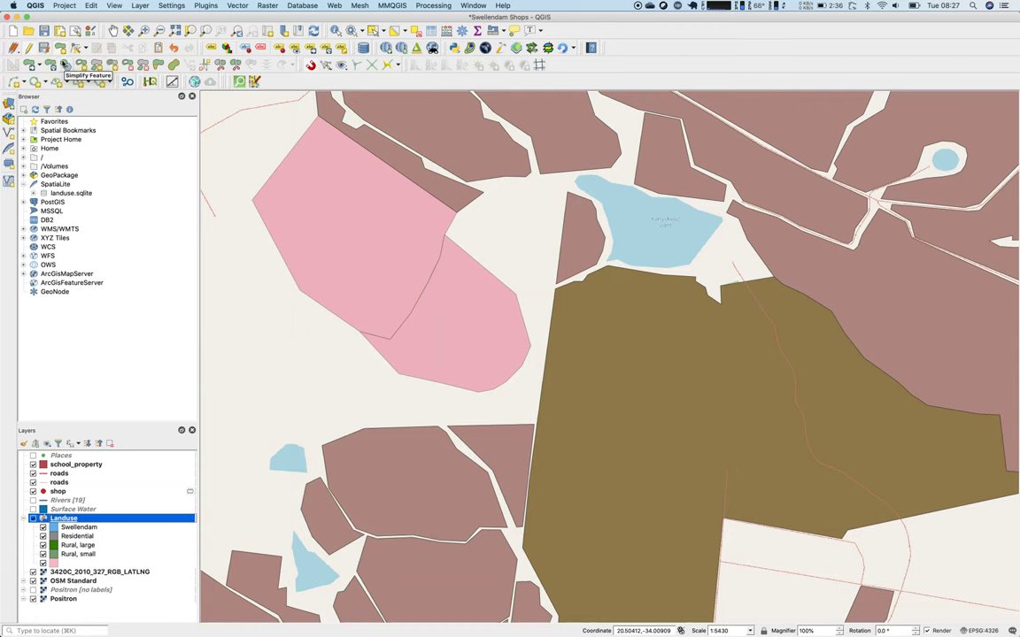
{"action": "left_click", "coordinate": [65, 65]}
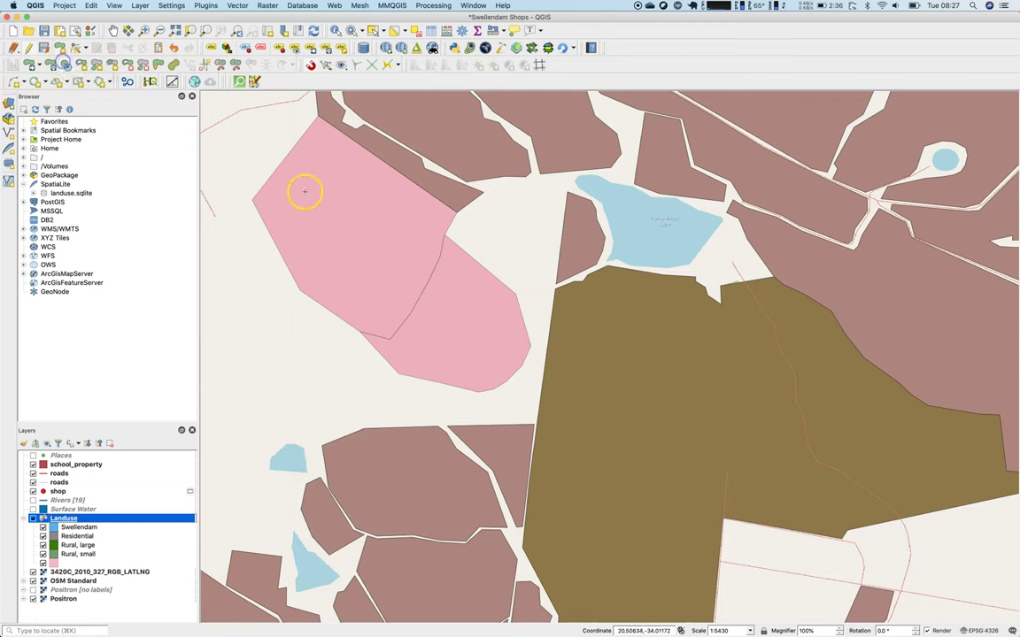
Step: Preview Simplify Feature on the new pink polygon, a brown parcel and the road-side strip
{"action": "left_click", "coordinate": [336, 226]}
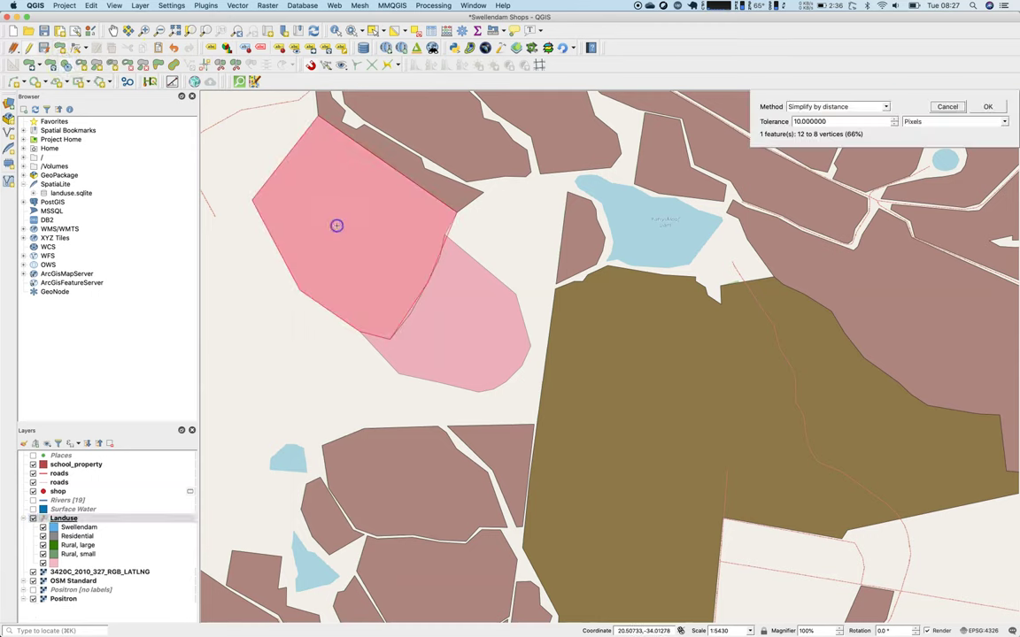
{"action": "left_click", "coordinate": [414, 468]}
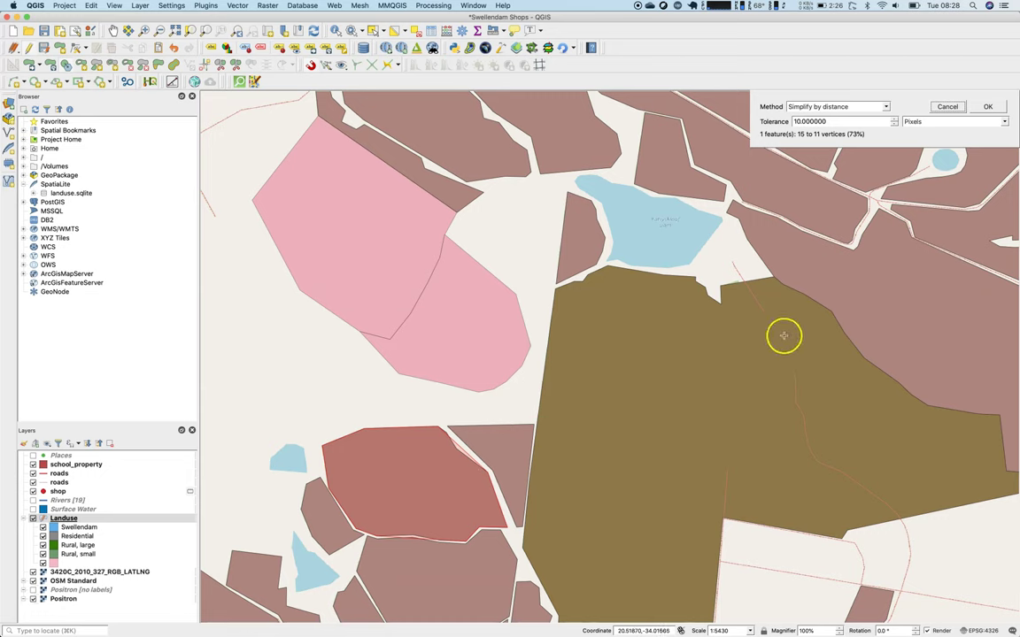
{"action": "left_click", "coordinate": [781, 201]}
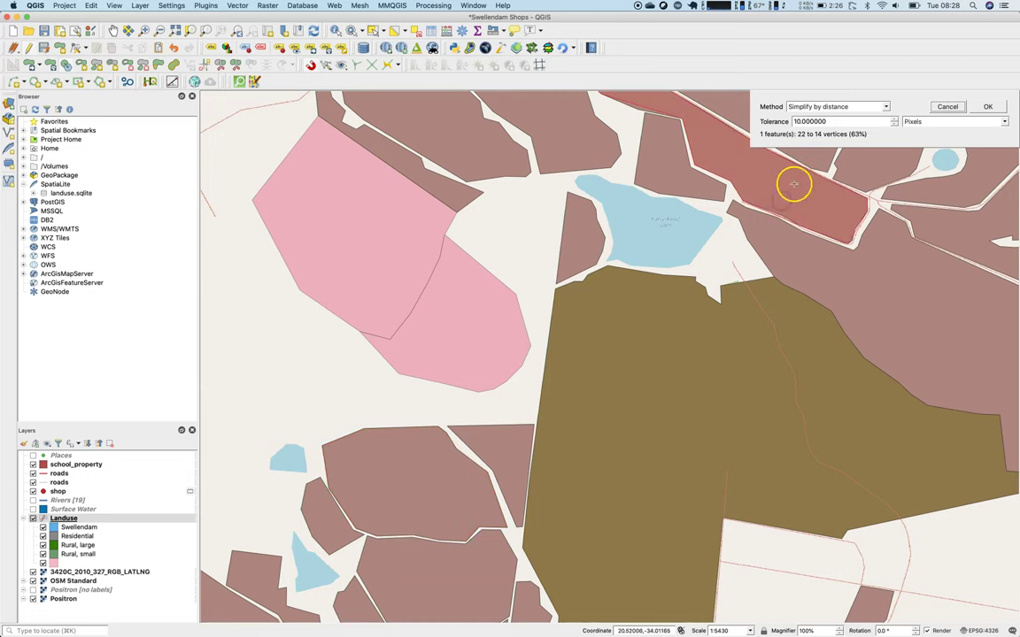
Step: Set the simplify tolerance to 1 in layer units, then pan to the area north of the forest
{"action": "left_click_drag", "start_coordinate": [807, 121], "coordinate": [799, 121]}
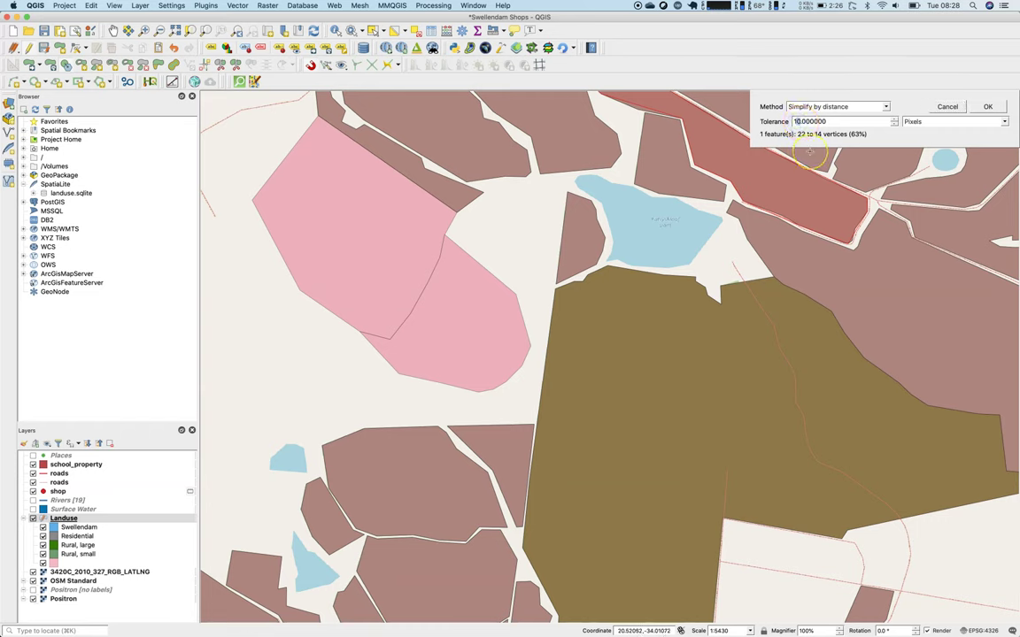
{"action": "type", "text": "1"}
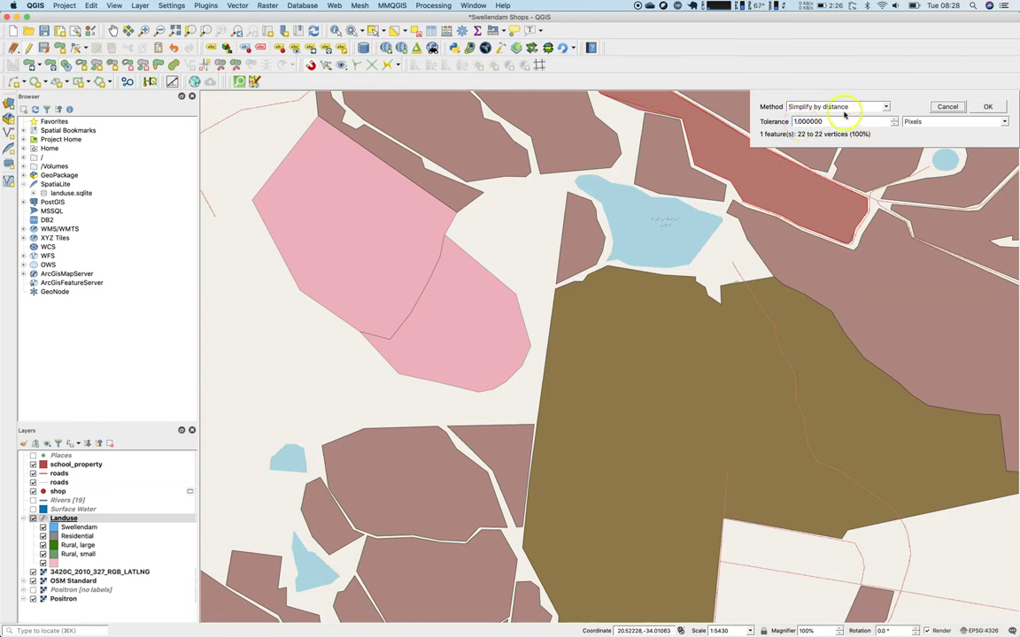
{"action": "left_click", "coordinate": [937, 121]}
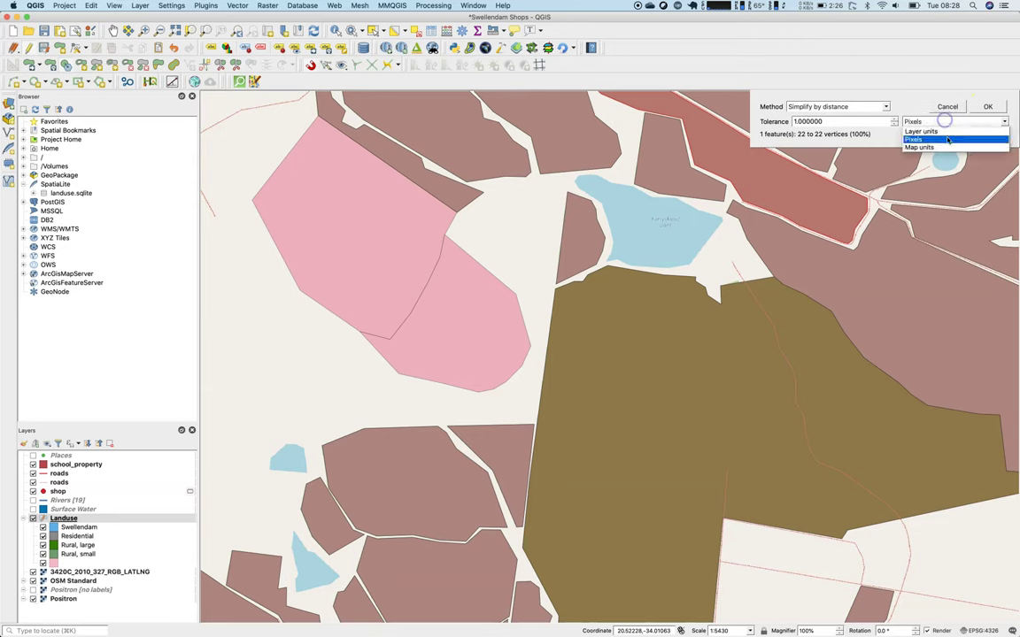
{"action": "left_click", "coordinate": [946, 133]}
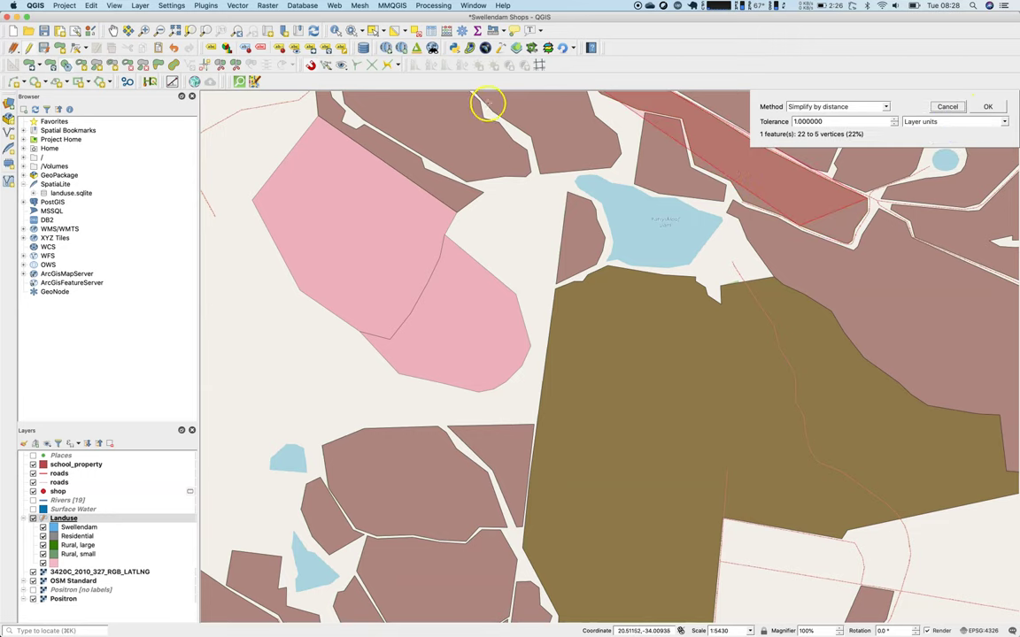
{"action": "left_click", "coordinate": [113, 30]}
{"action": "left_click_drag", "start_coordinate": [451, 196], "coordinate": [298, 289]}
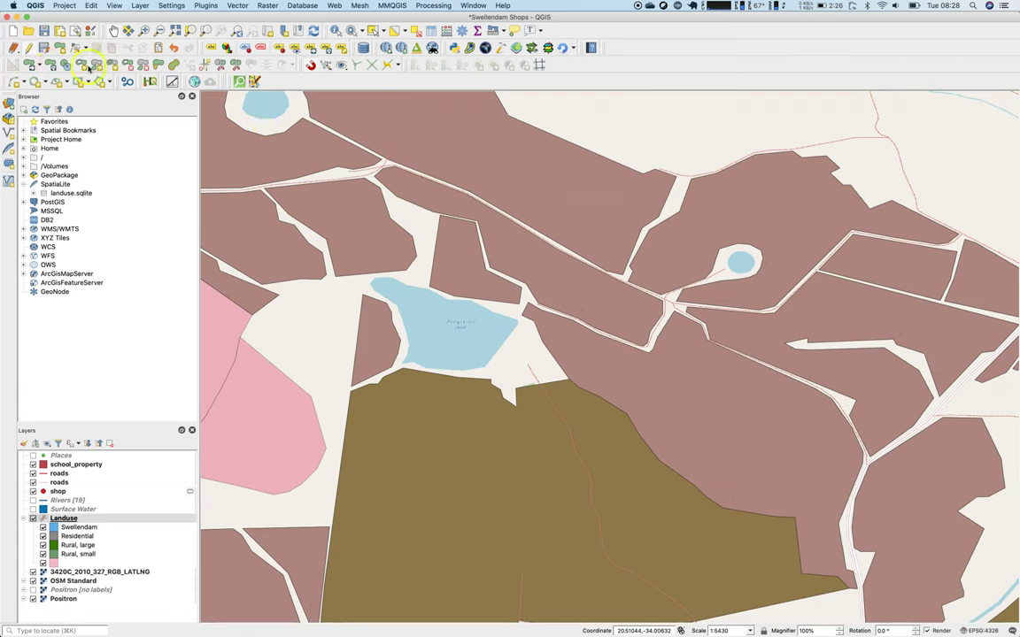
{"action": "left_click", "coordinate": [58, 52]}
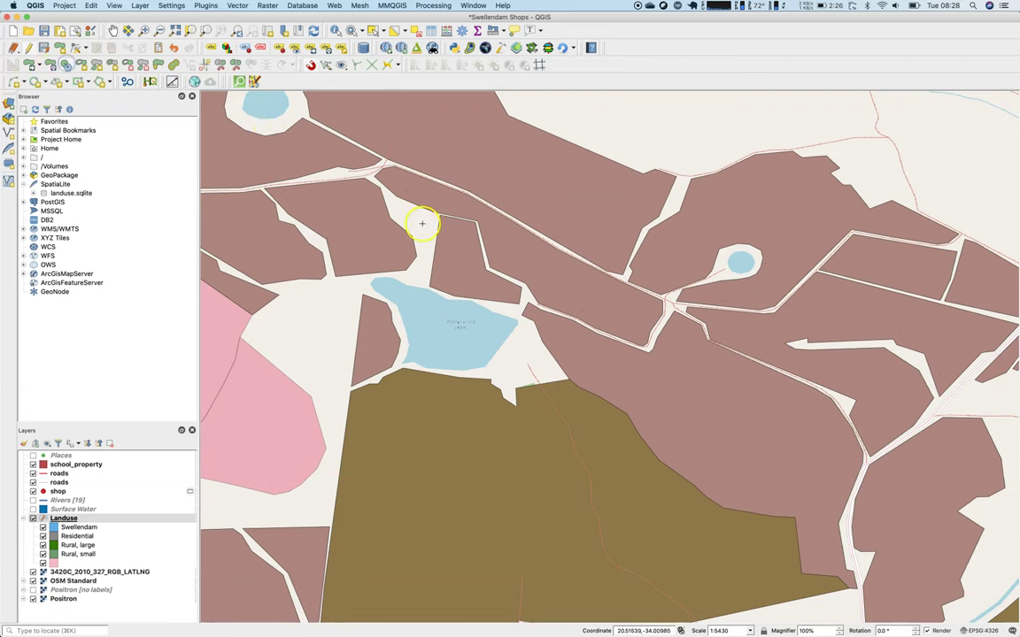
{"action": "left_click", "coordinate": [558, 276]}
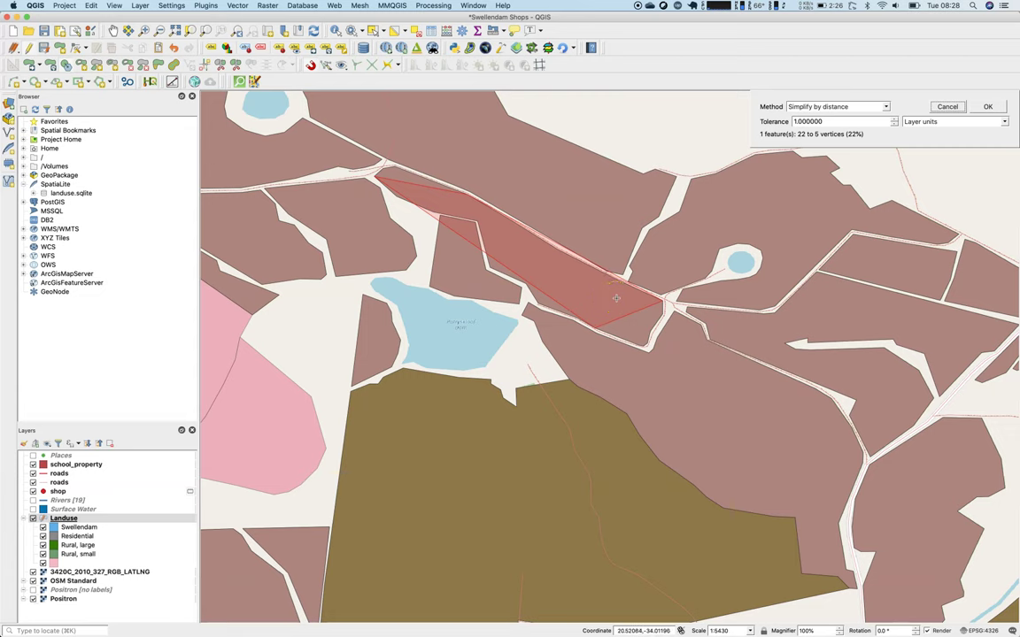
{"action": "left_click", "coordinate": [565, 303]}
{"action": "left_click", "coordinate": [947, 122]}
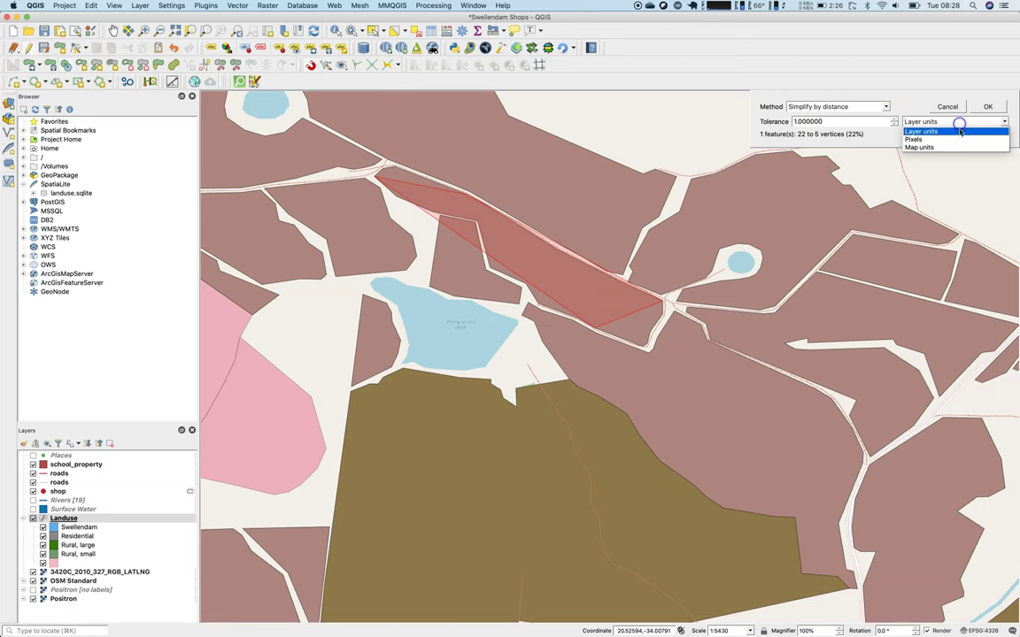
{"action": "left_click", "coordinate": [958, 132]}
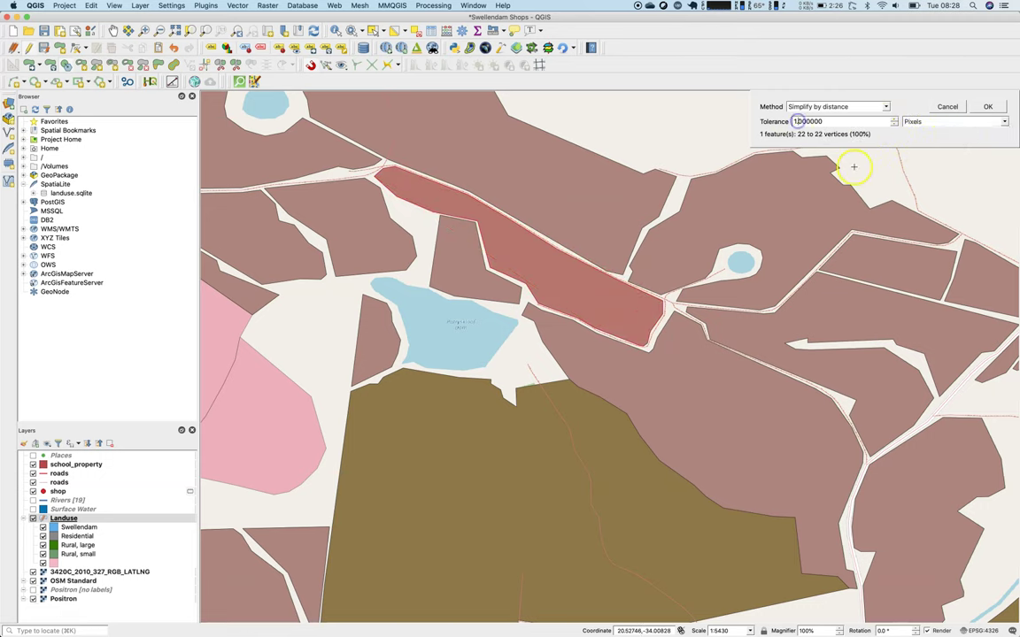
{"action": "type", "text": "0"}
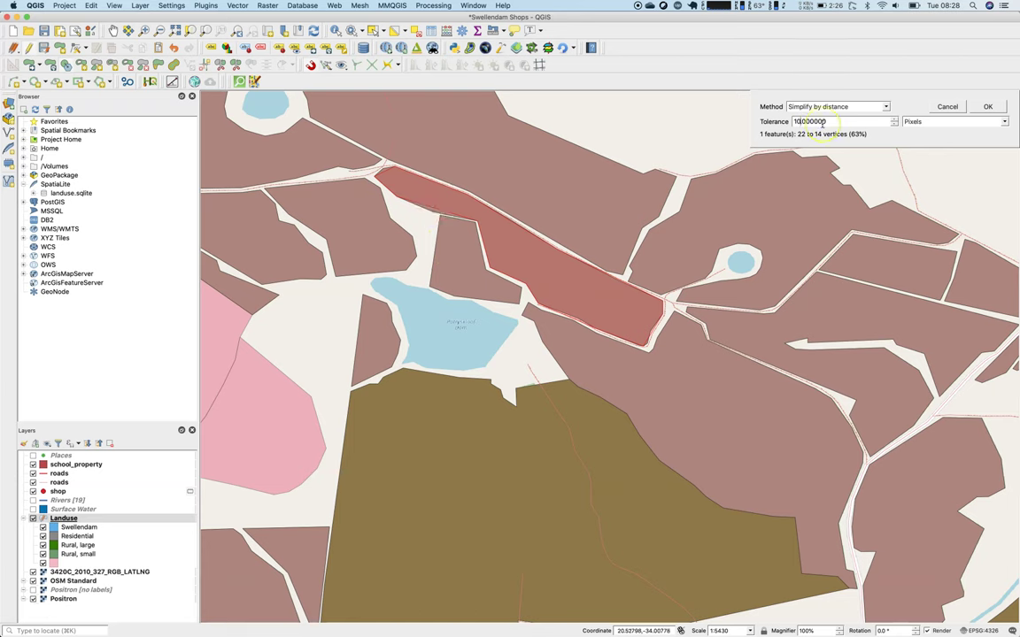
{"action": "type", "text": "0"}
{"action": "key", "text": "BackSpace"}
{"action": "key", "text": "BackSpace"}
{"action": "type", "text": "20"}
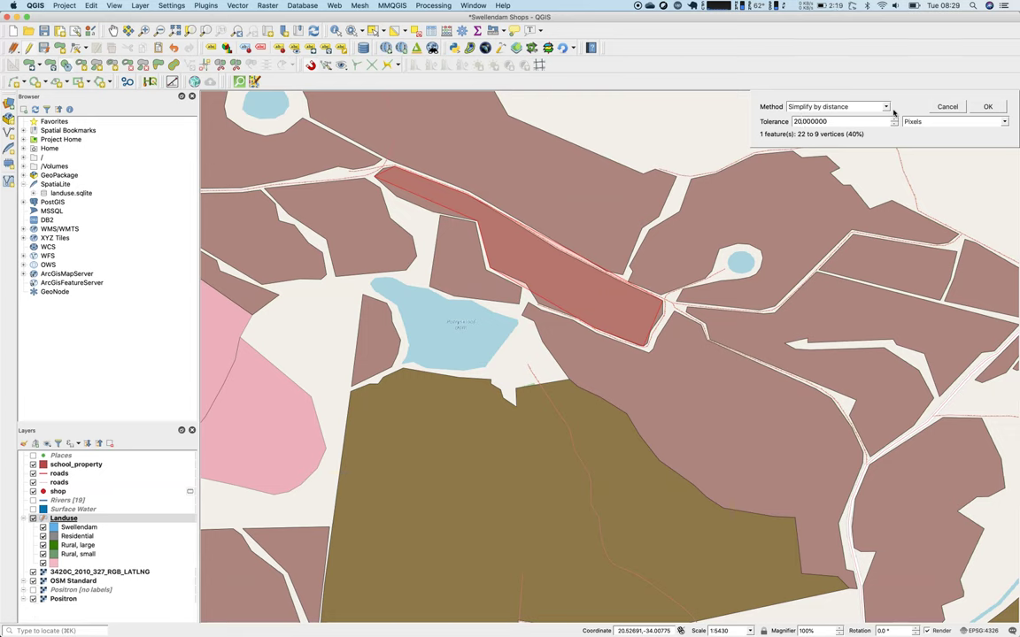
{"action": "left_click", "coordinate": [957, 108]}
{"action": "left_click", "coordinate": [957, 107]}
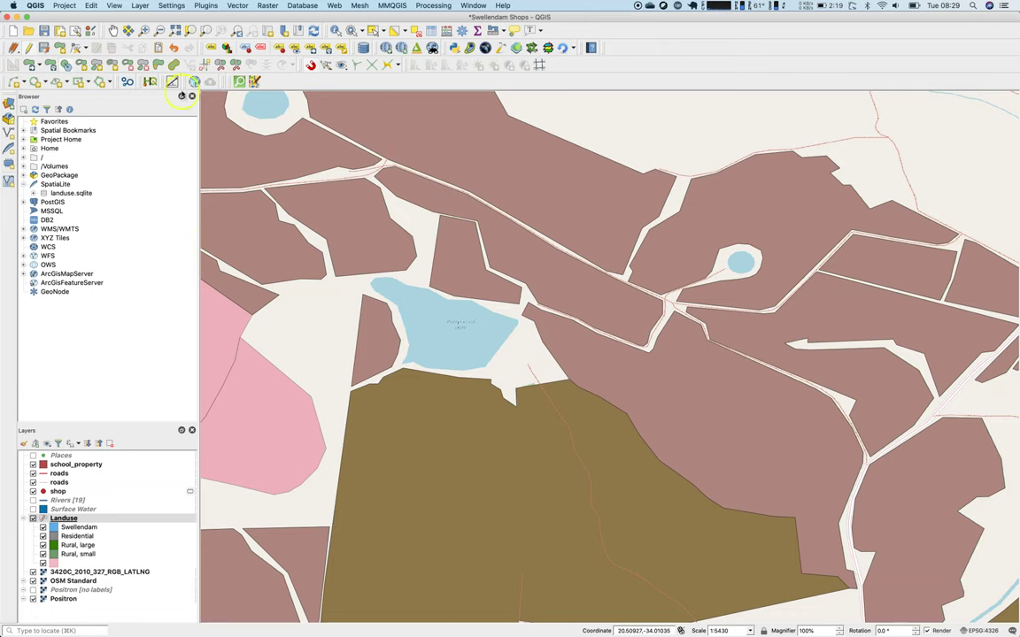
Step: Cut a five-corner hole in the brown forest polygon with Add Ring, then remove it with Delete Ring
{"action": "left_click", "coordinate": [112, 30]}
{"action": "left_click_drag", "start_coordinate": [409, 363], "coordinate": [483, 214]}
{"action": "left_click_drag", "start_coordinate": [505, 326], "coordinate": [510, 220]}
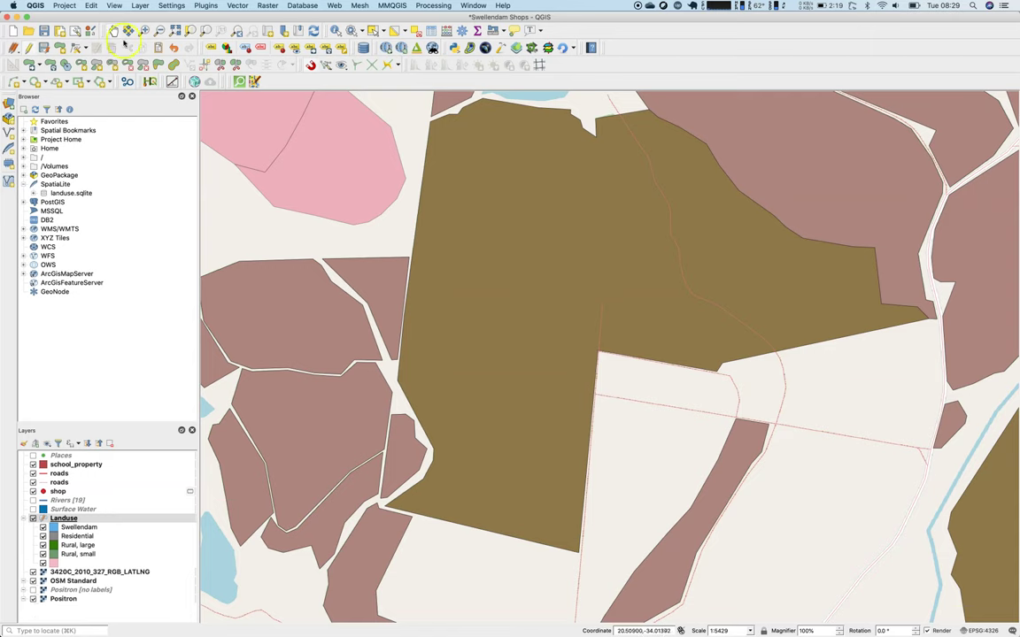
{"action": "left_click", "coordinate": [81, 66]}
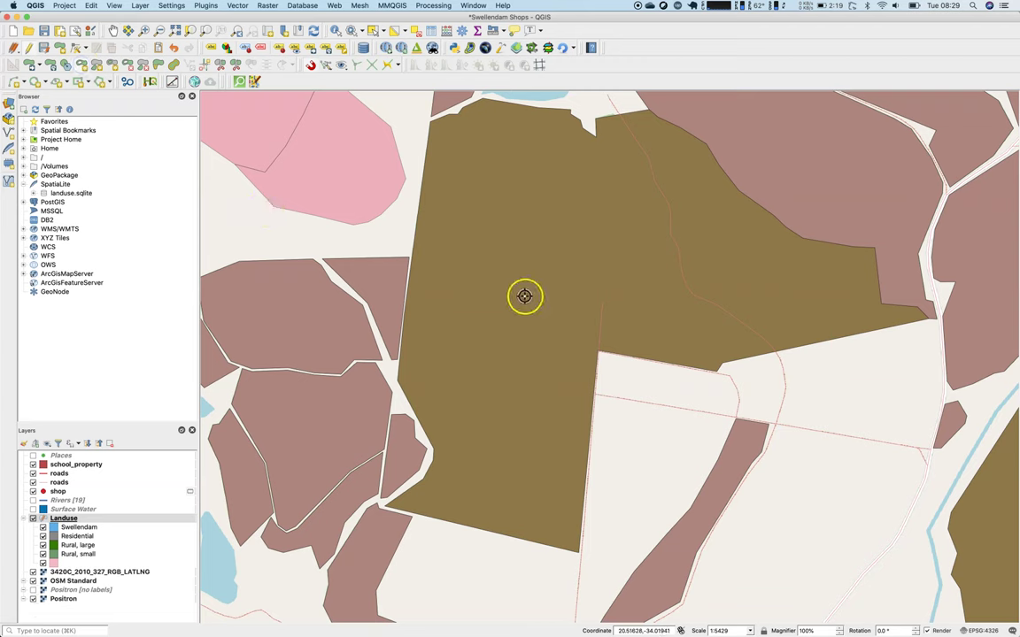
{"action": "left_click", "coordinate": [510, 264]}
{"action": "left_click", "coordinate": [539, 296]}
{"action": "left_click", "coordinate": [530, 314]}
{"action": "left_click", "coordinate": [487, 314]}
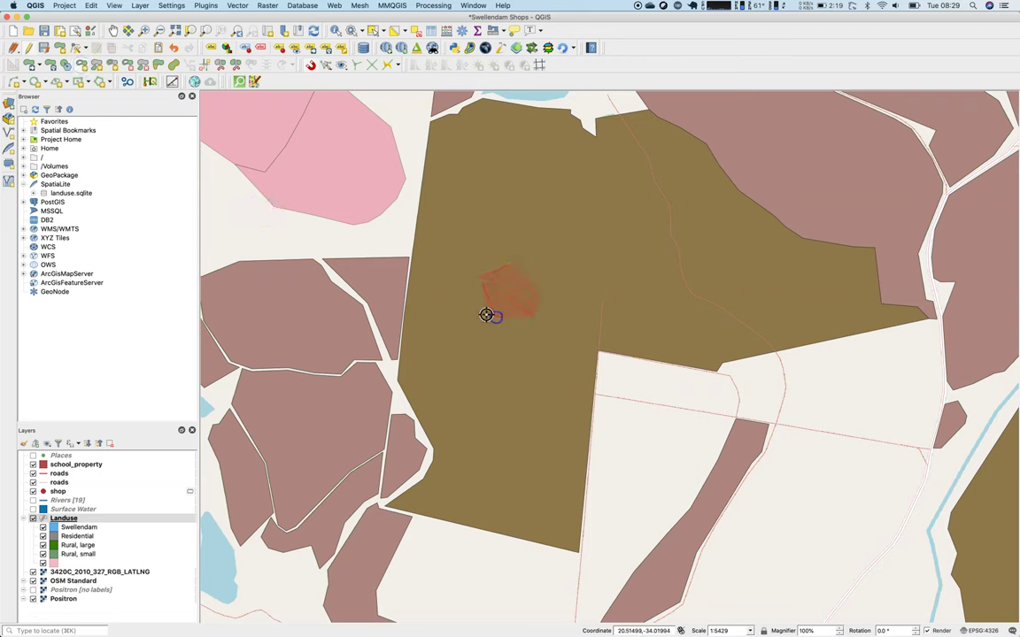
{"action": "left_click", "coordinate": [456, 283]}
{"action": "right_click", "coordinate": [459, 270]}
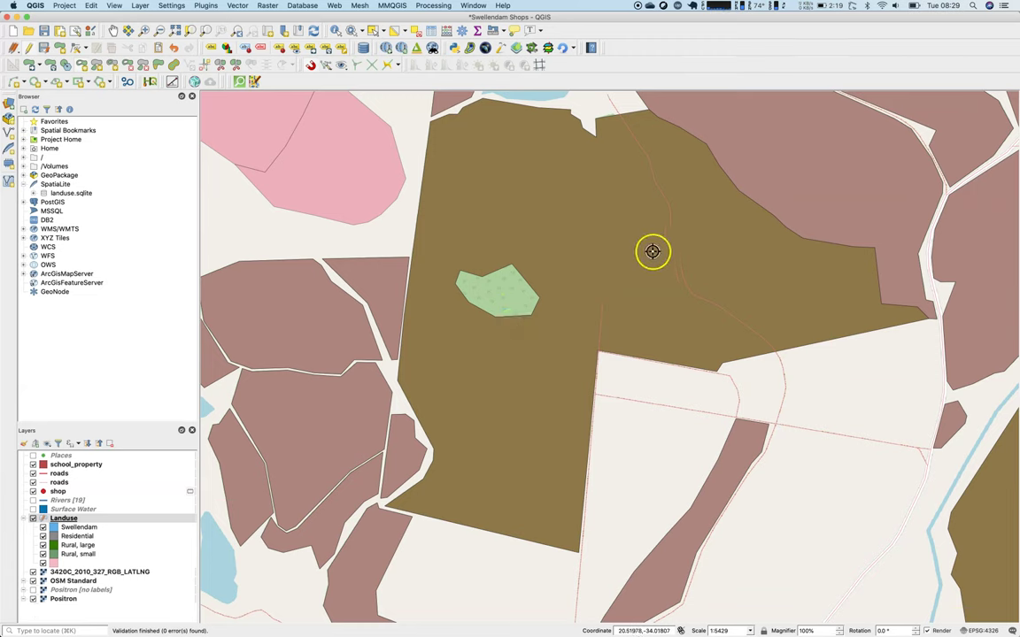
{"action": "left_click", "coordinate": [128, 69]}
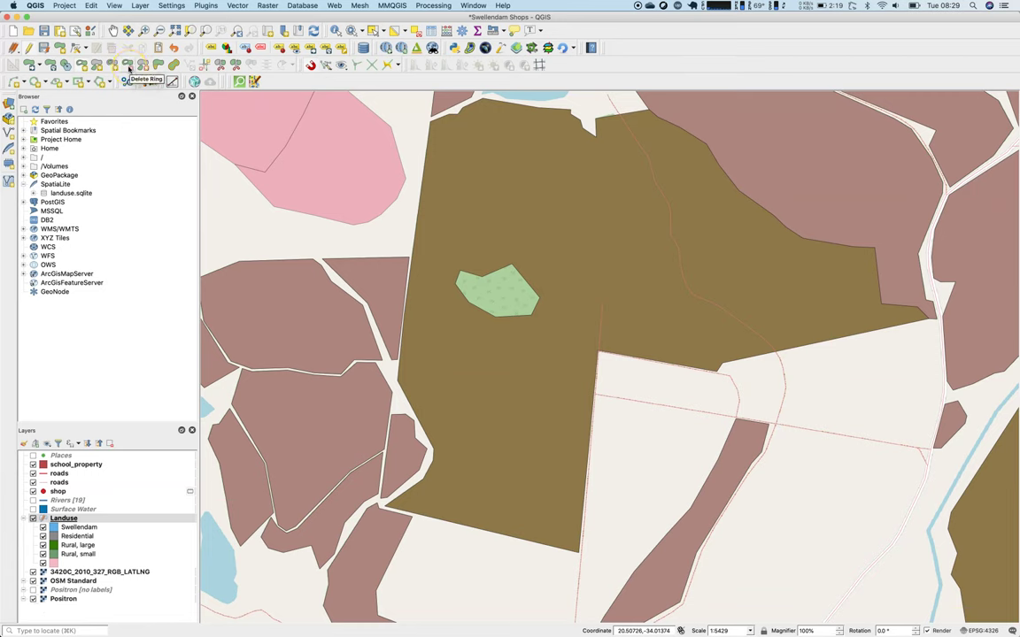
{"action": "left_click", "coordinate": [496, 294]}
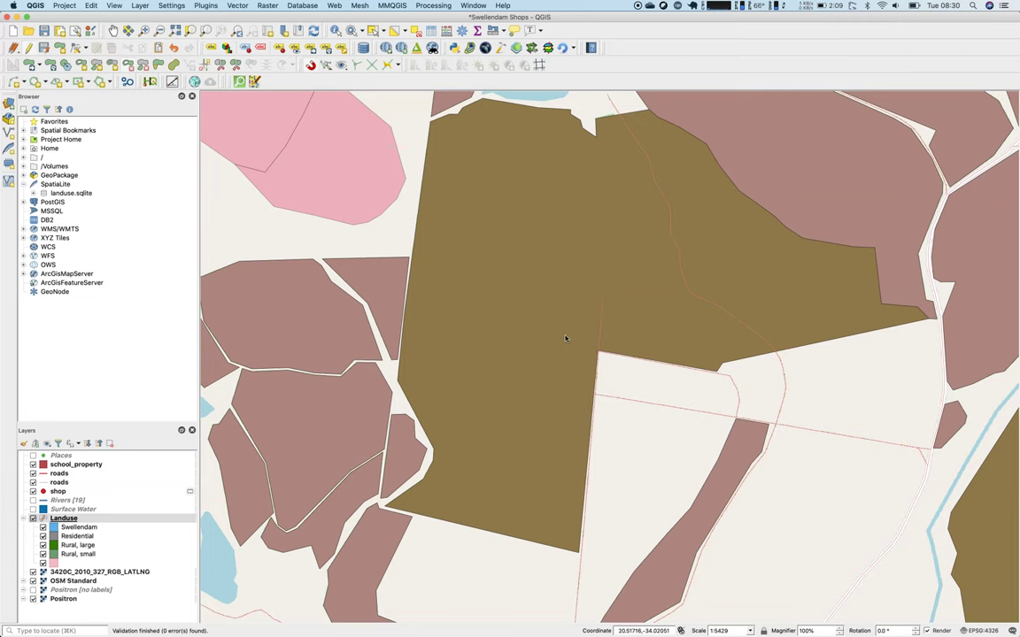
Step: Select the forest polygon and add a small four-corner part below its inner corner
{"action": "mouse_move", "coordinate": [565, 338]}
{"action": "left_mouse_down"}
{"action": "mouse_move", "coordinate": [575, 342]}
{"action": "mouse_move", "coordinate": [599, 247]}
{"action": "left_mouse_up"}
{"action": "left_click", "coordinate": [96, 64]}
{"action": "left_click", "coordinate": [539, 314]}
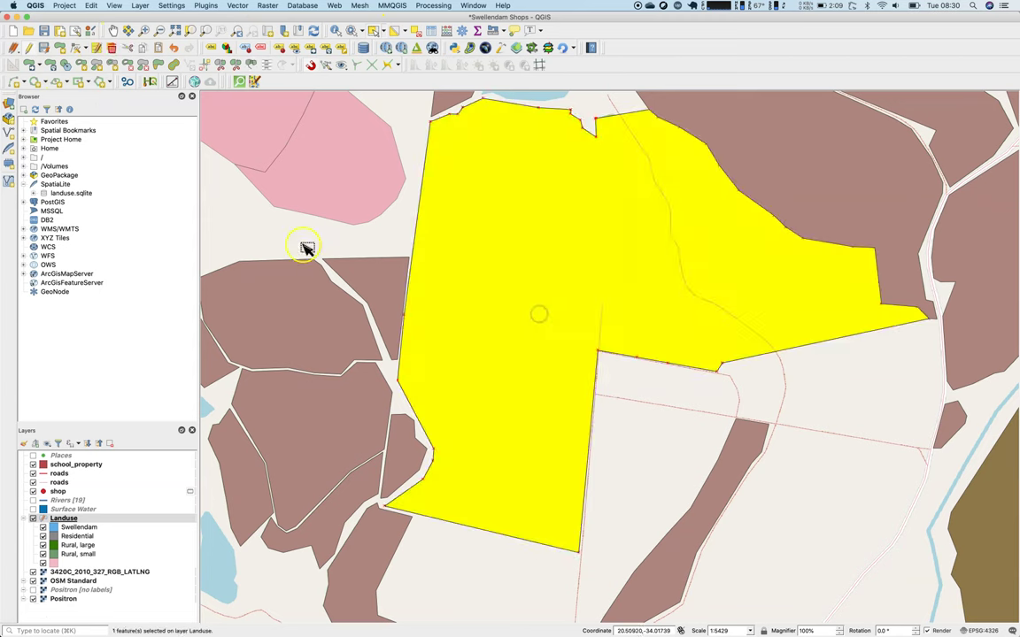
{"action": "left_click", "coordinate": [96, 64]}
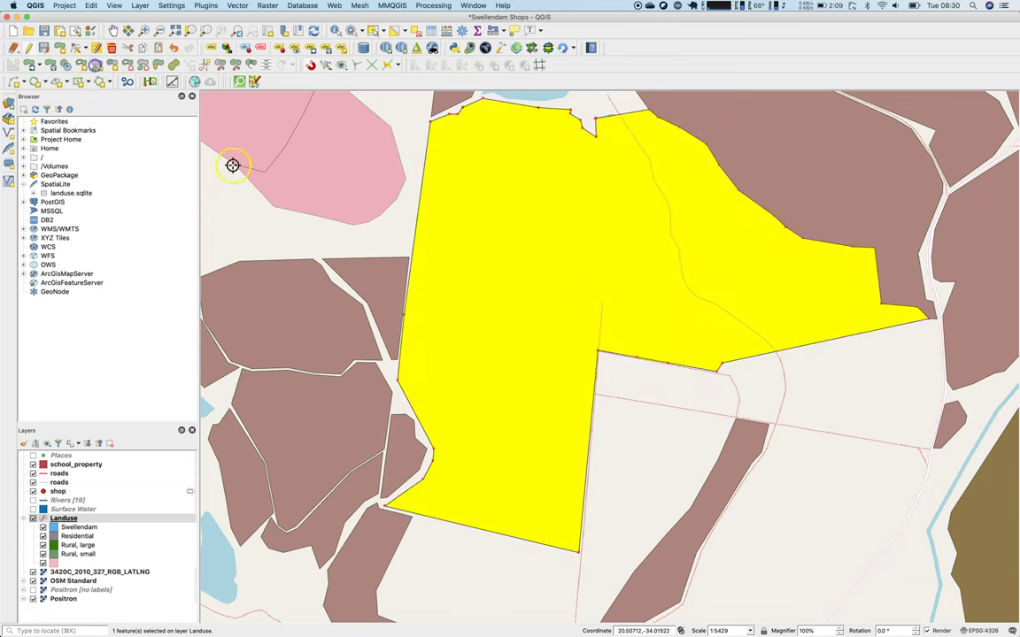
{"action": "left_click", "coordinate": [623, 375]}
{"action": "left_click", "coordinate": [659, 396]}
{"action": "left_click", "coordinate": [657, 414]}
{"action": "left_click", "coordinate": [607, 419]}
{"action": "right_click", "coordinate": [604, 392]}
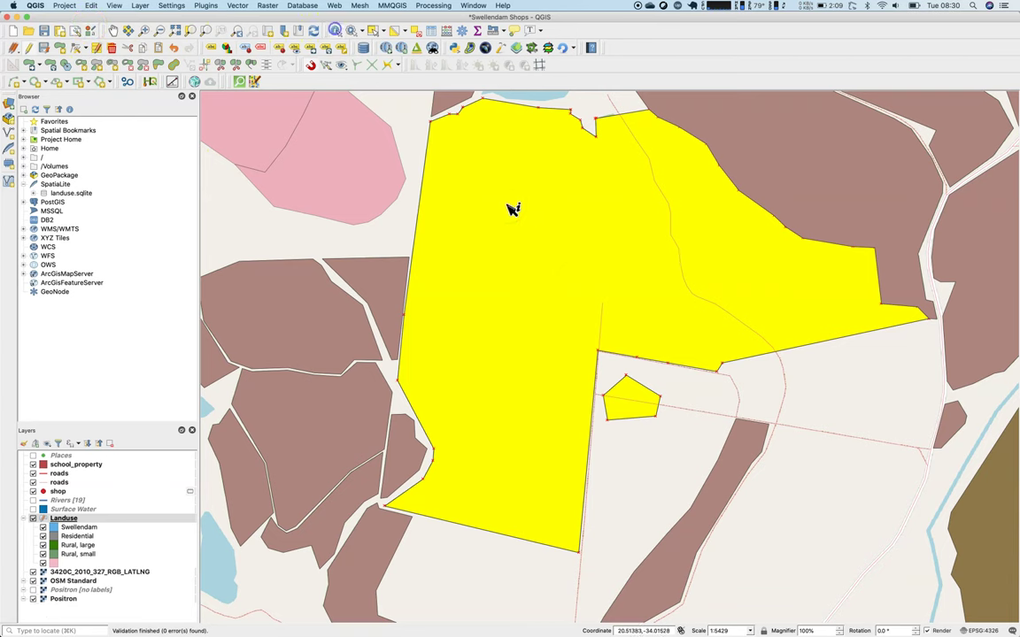
Step: Identify the forest feature to inspect its full_id value, cancel, then query the small part
{"action": "left_click", "coordinate": [518, 251]}
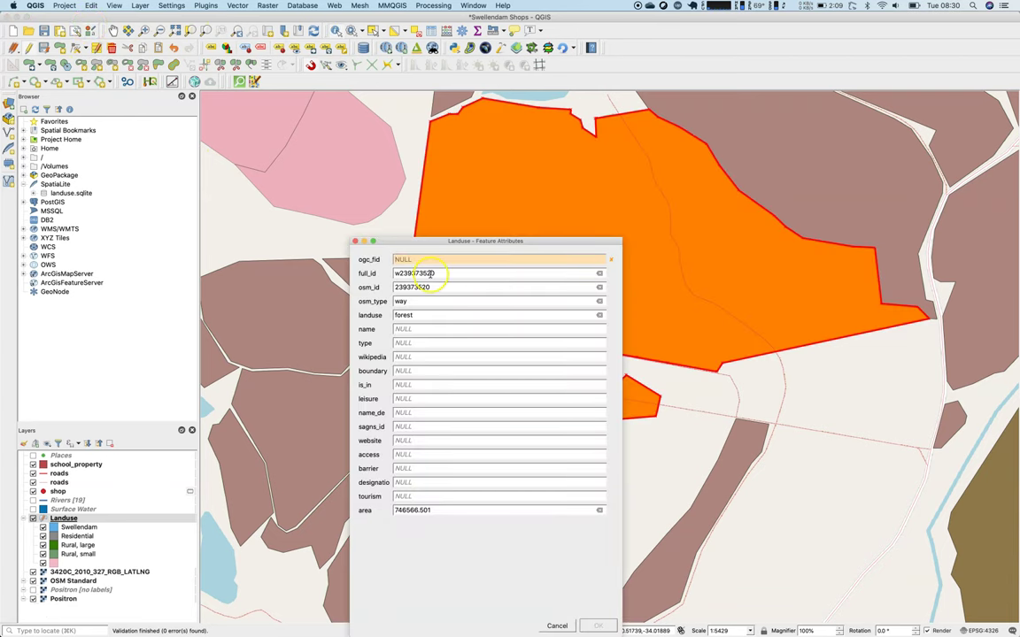
{"action": "left_click_drag", "start_coordinate": [418, 274], "coordinate": [445, 274]}
{"action": "left_click", "coordinate": [605, 627]}
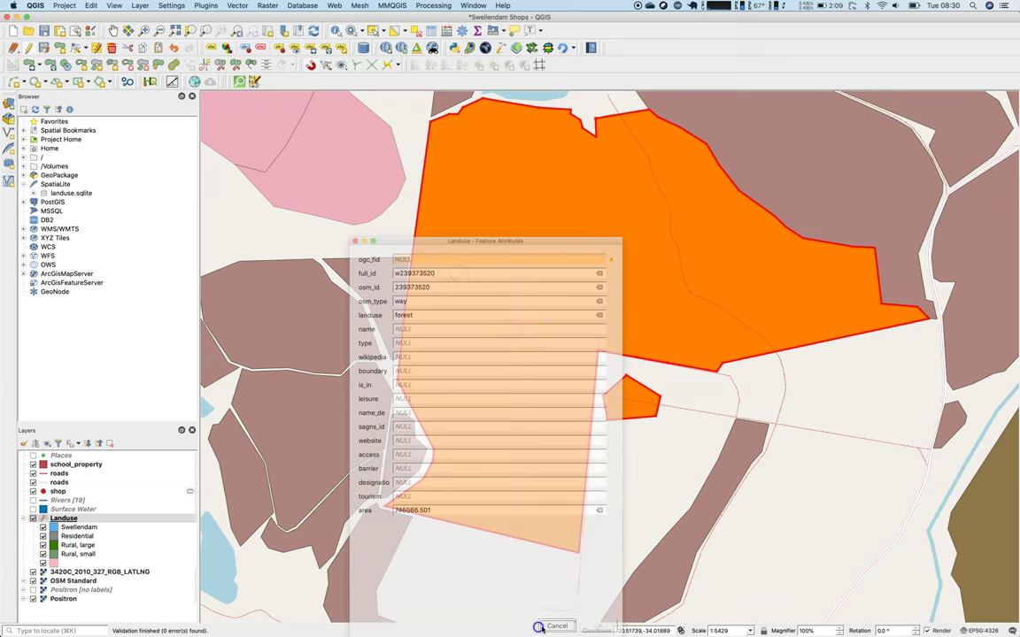
{"action": "left_click", "coordinate": [621, 412]}
{"action": "left_click_drag", "start_coordinate": [414, 275], "coordinate": [436, 273]}
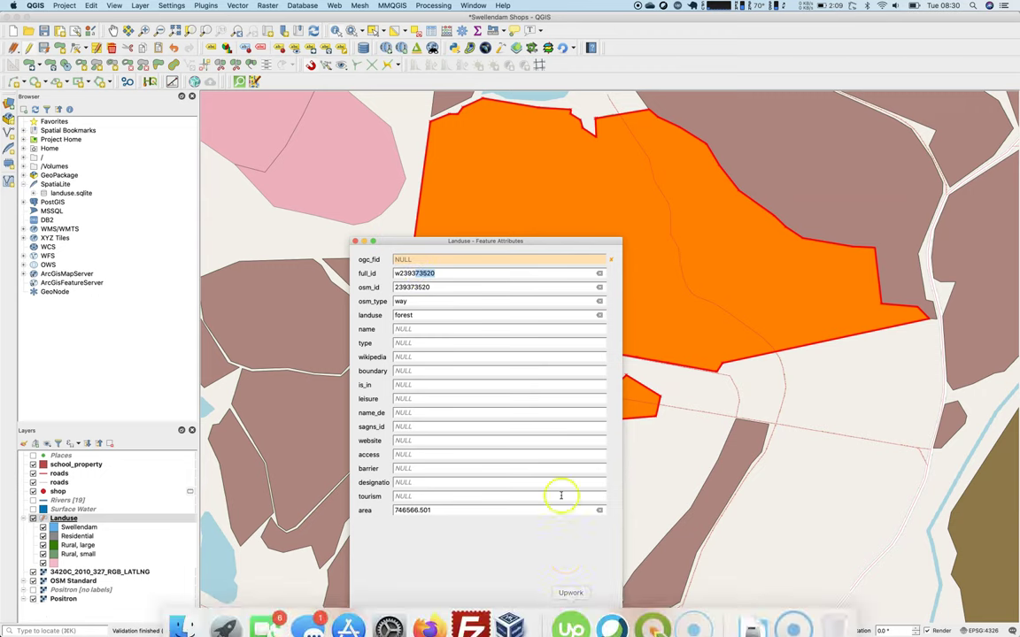
{"action": "left_click", "coordinate": [558, 626]}
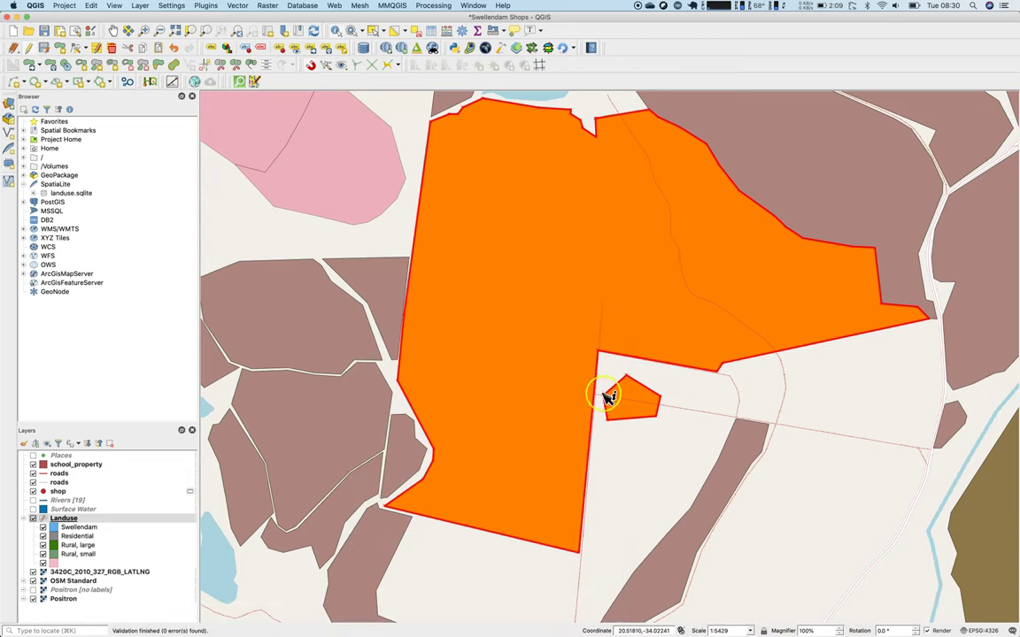
{"action": "left_click", "coordinate": [629, 403]}
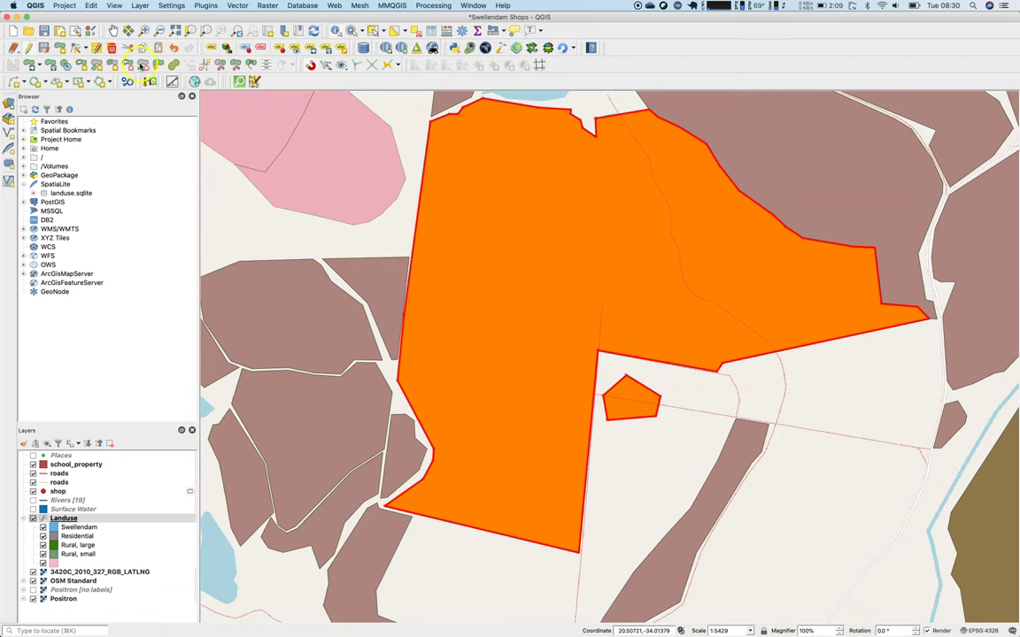
Step: Delete the small triangular extra part beside the forest polygon with the Delete Part tool
{"action": "left_click", "coordinate": [142, 68]}
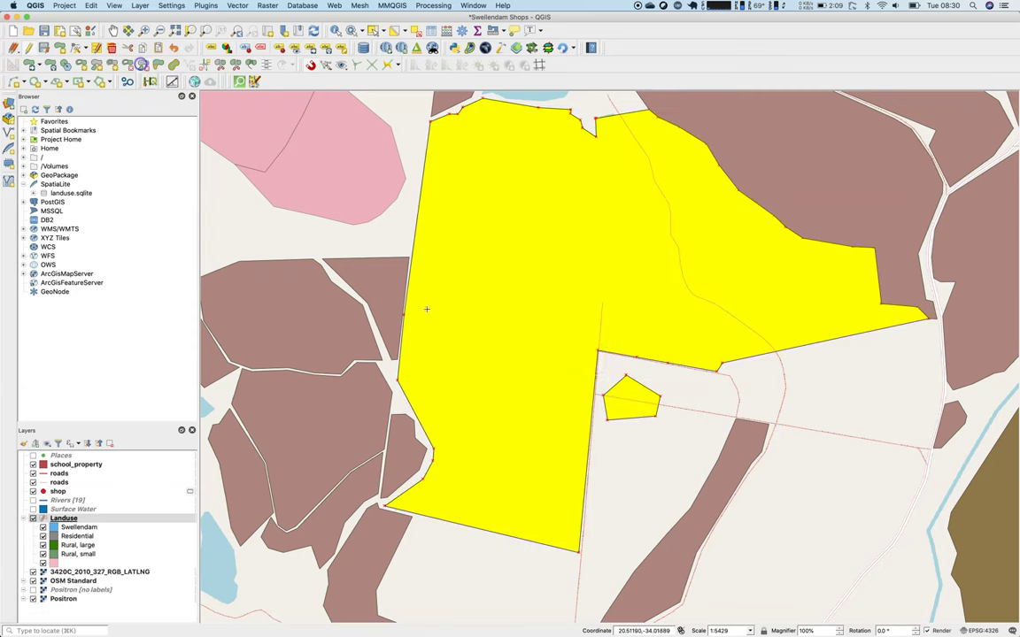
{"action": "left_click", "coordinate": [623, 396]}
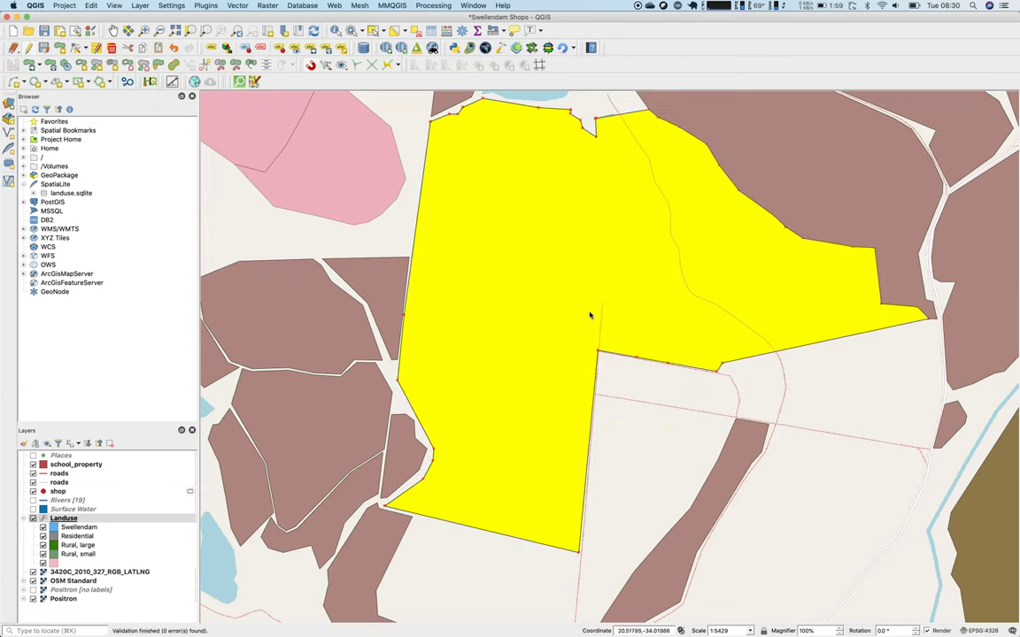
{"action": "left_click", "coordinate": [44, 49]}
{"action": "left_click", "coordinate": [127, 161]}
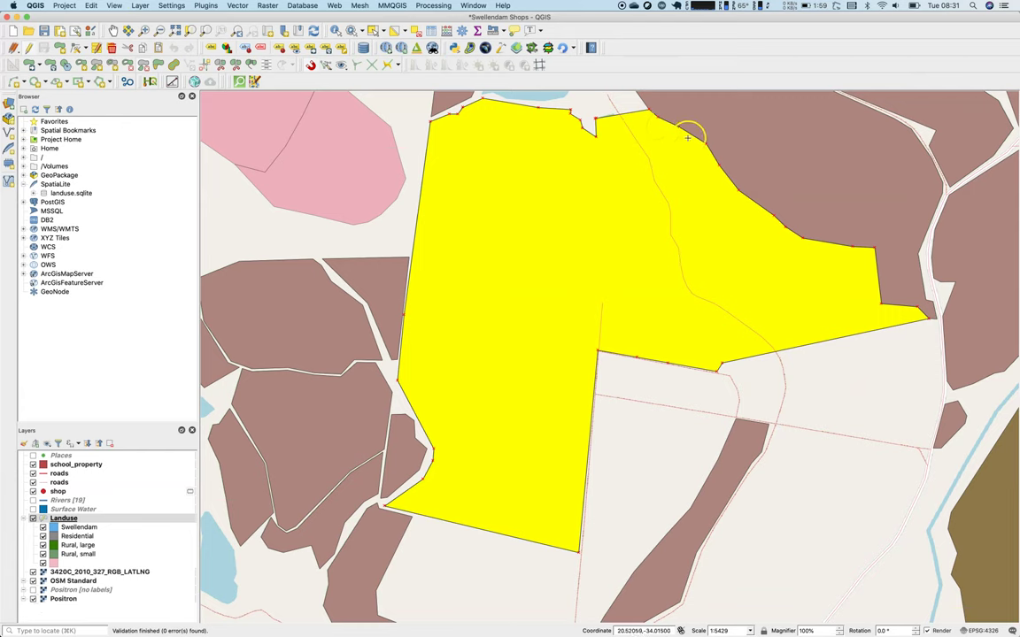
{"action": "left_click", "coordinate": [900, 321]}
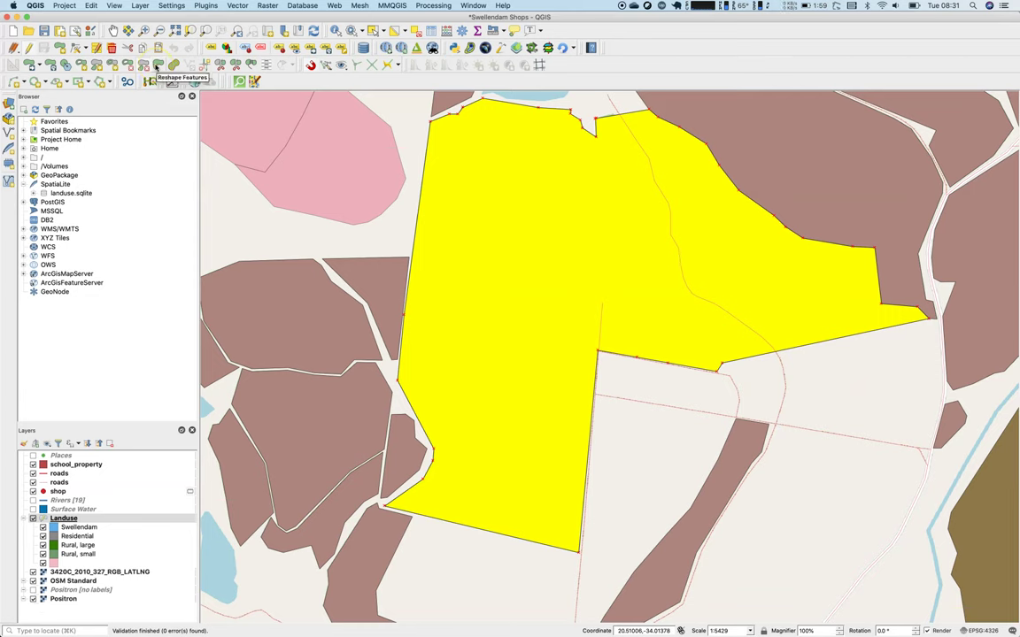
Step: Trace a reshape line from below the forest up across its eastern arm and back out
{"action": "left_click", "coordinate": [157, 67]}
{"action": "left_click", "coordinate": [767, 354]}
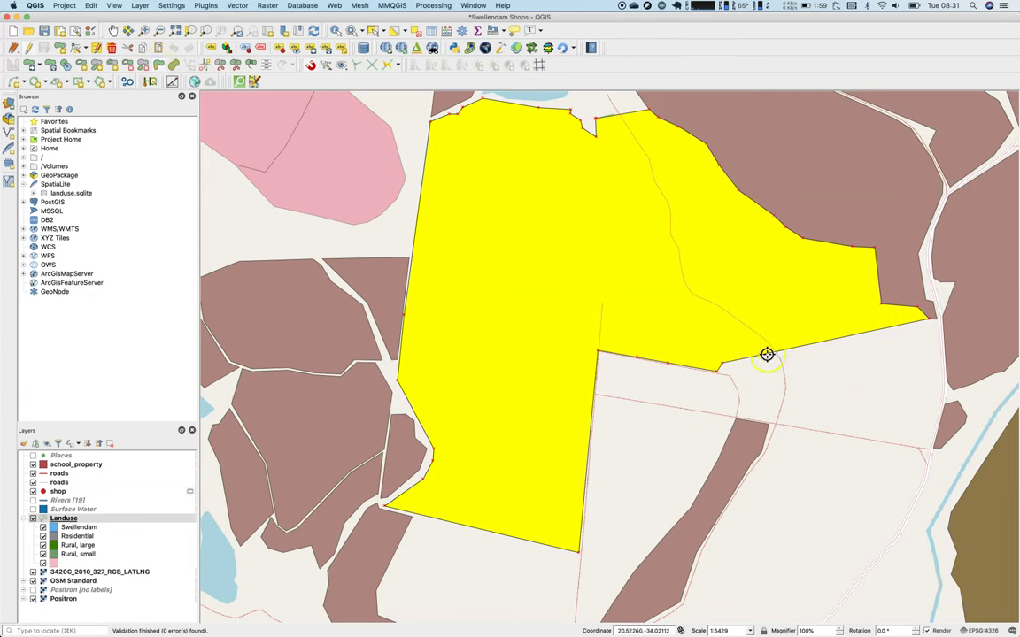
{"action": "left_click", "coordinate": [762, 388]}
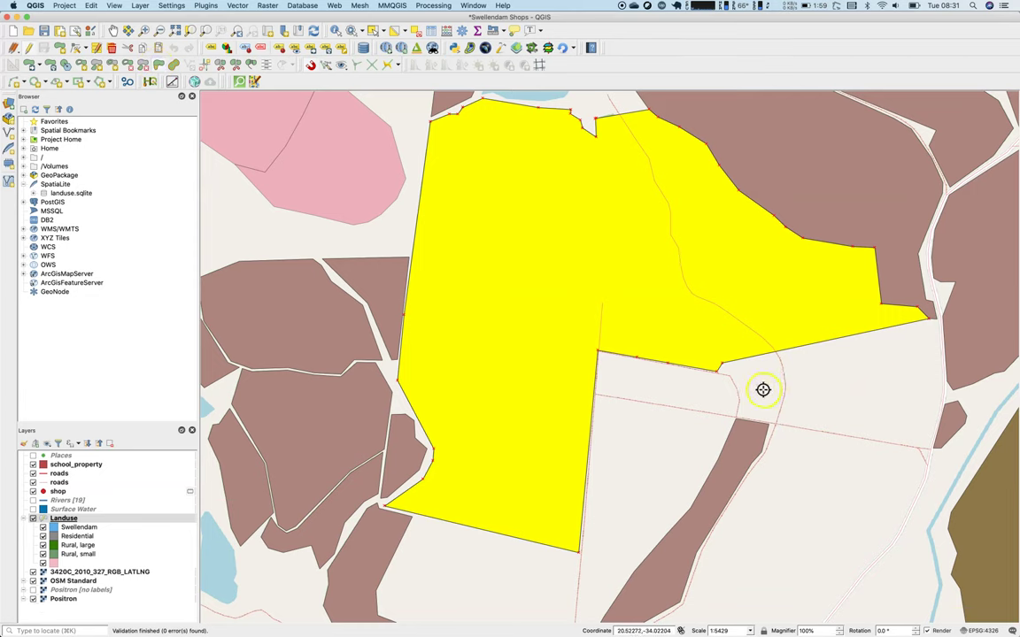
{"action": "left_click", "coordinate": [761, 387]}
{"action": "left_click", "coordinate": [741, 336]}
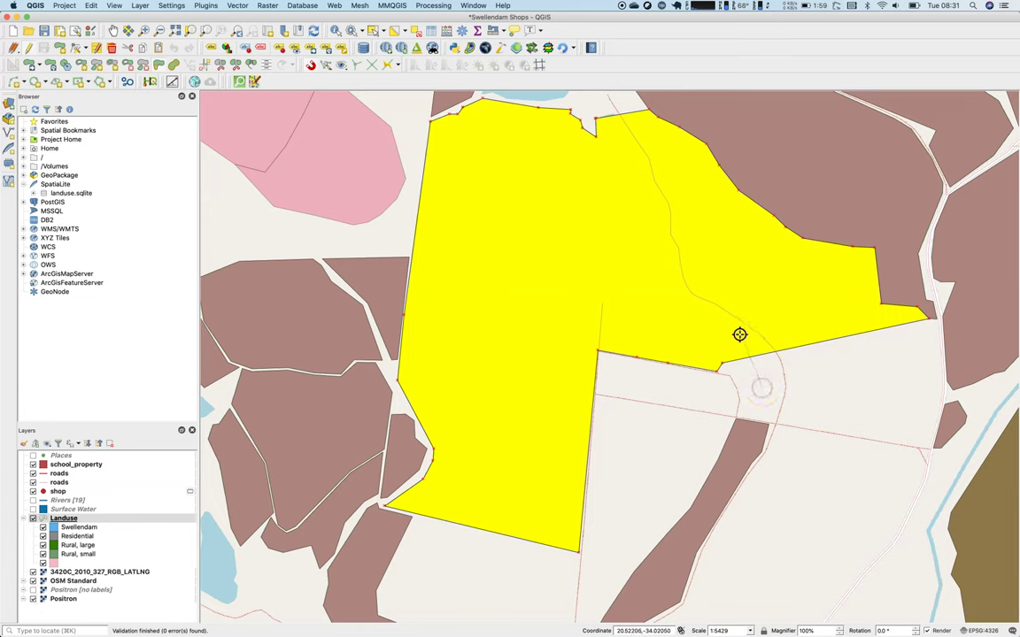
{"action": "left_click", "coordinate": [754, 316]}
{"action": "left_click", "coordinate": [778, 301]}
{"action": "left_click", "coordinate": [826, 301]}
{"action": "left_click", "coordinate": [860, 314]}
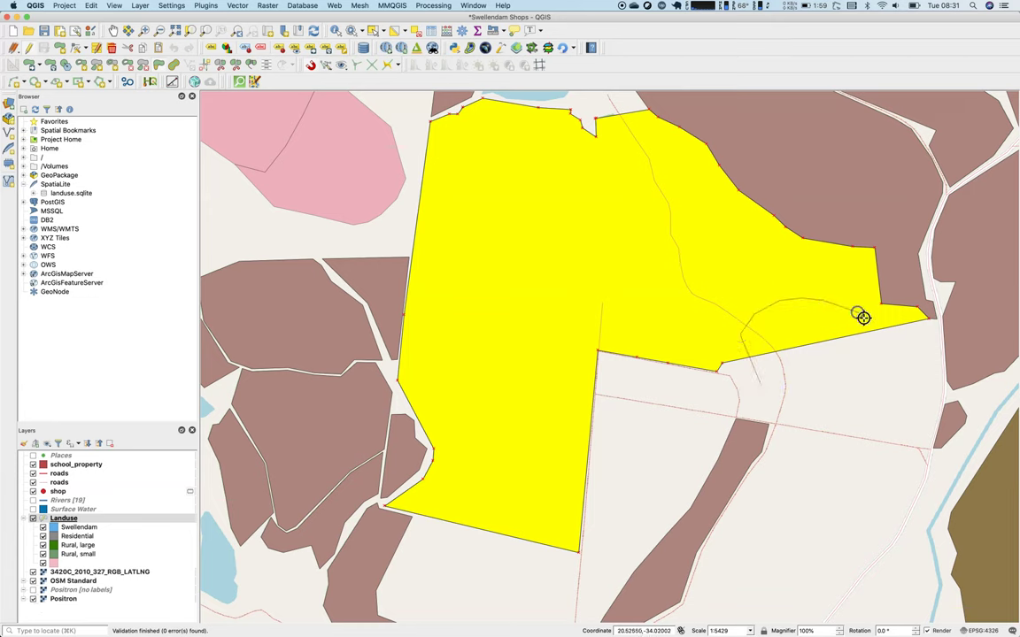
{"action": "left_click", "coordinate": [899, 358]}
{"action": "left_click", "coordinate": [913, 385]}
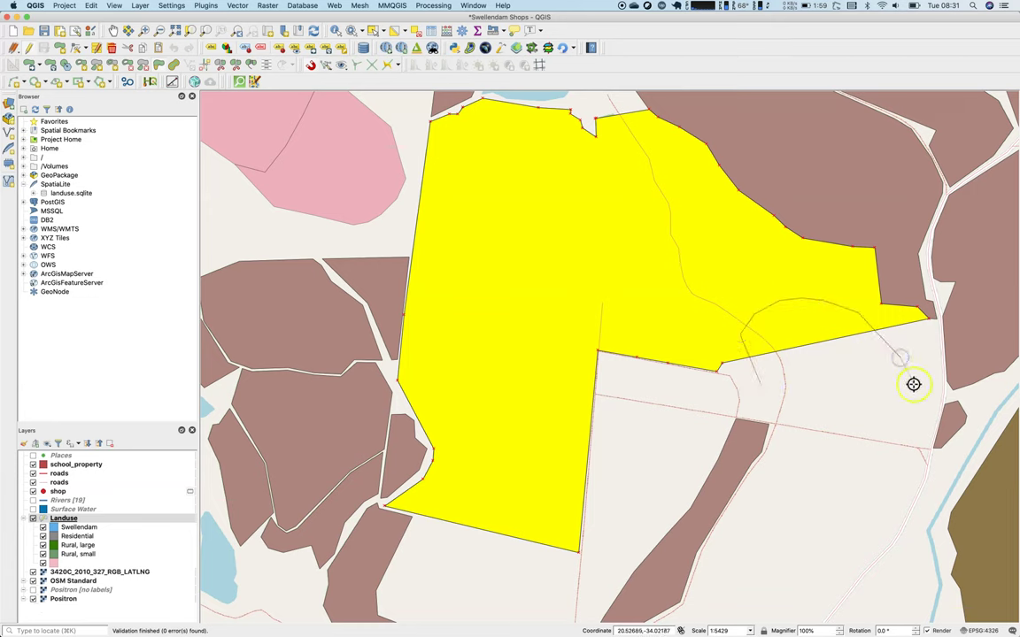
Step: Apply the reshape, then undo it so the south-eastern edge is straight again
{"action": "right_click", "coordinate": [914, 384]}
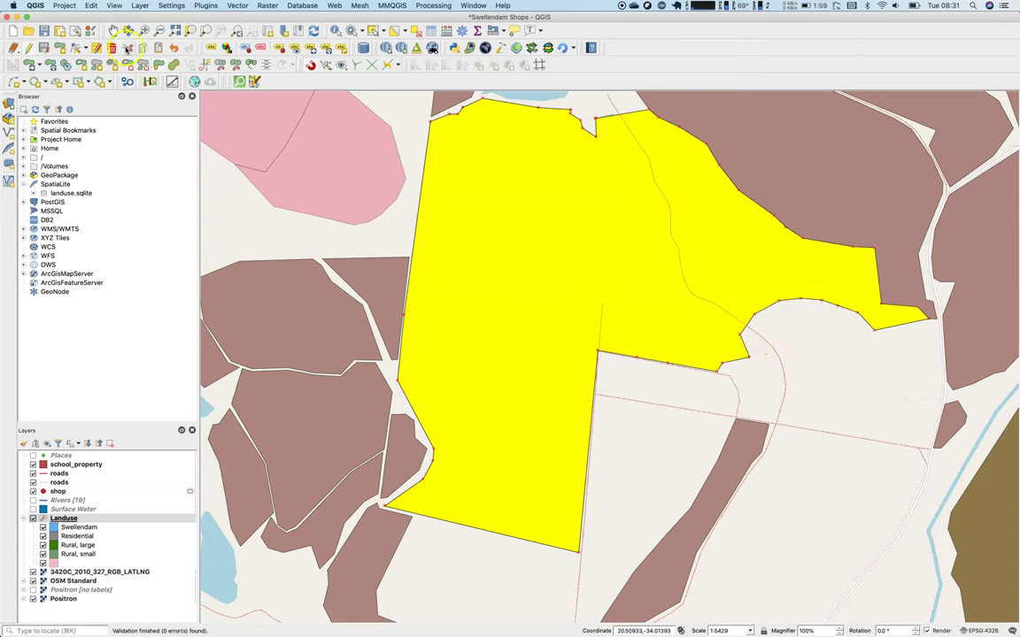
{"action": "left_click", "coordinate": [175, 48]}
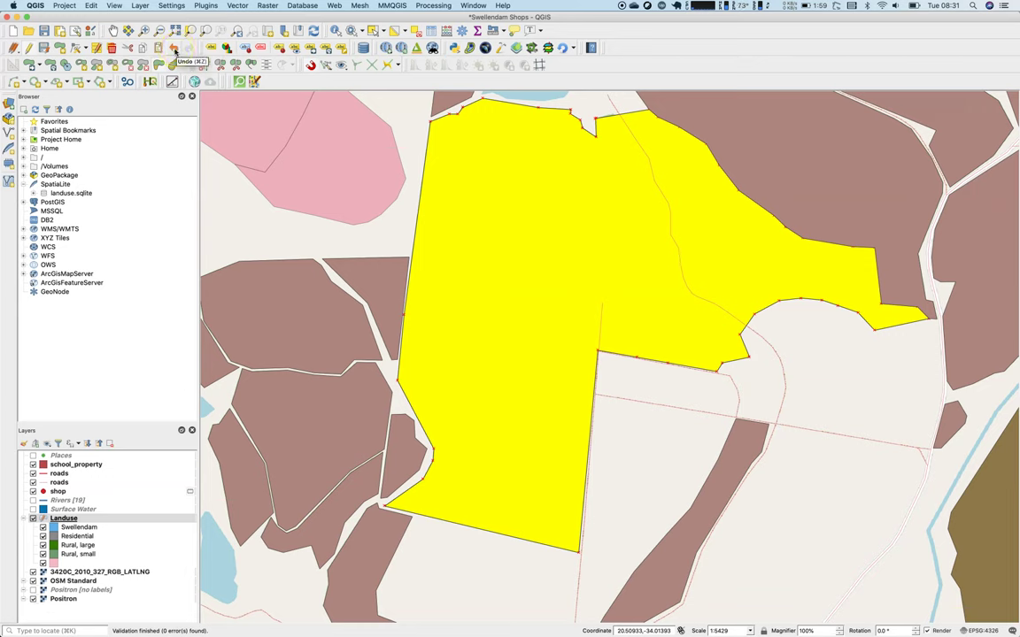
{"action": "left_click", "coordinate": [176, 48]}
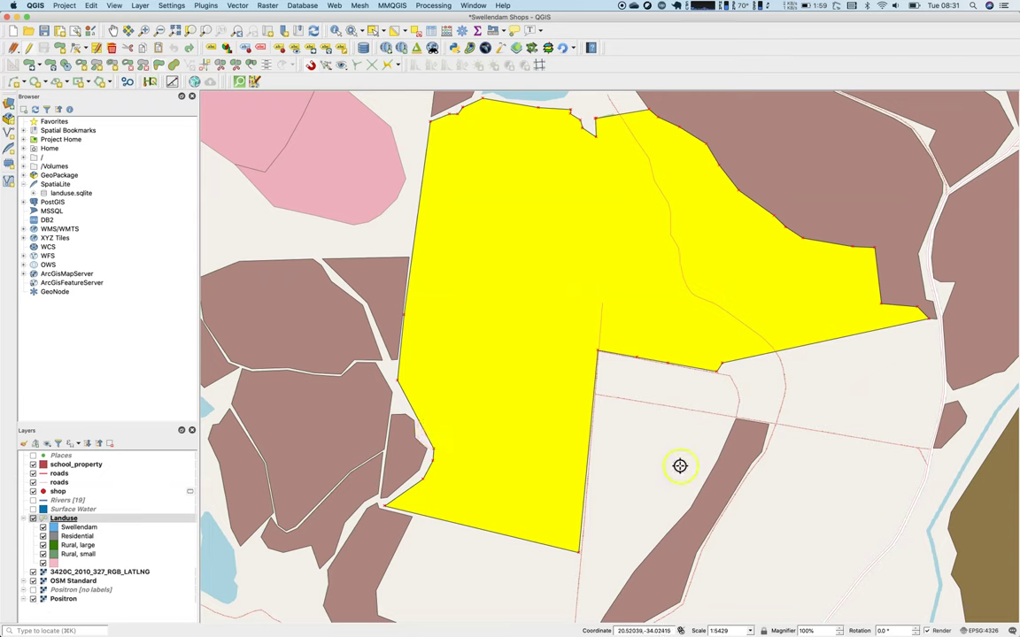
Step: Reshape the forest from its inner corner down beside the brown strip, adding a southern lobe
{"action": "left_click", "coordinate": [632, 399]}
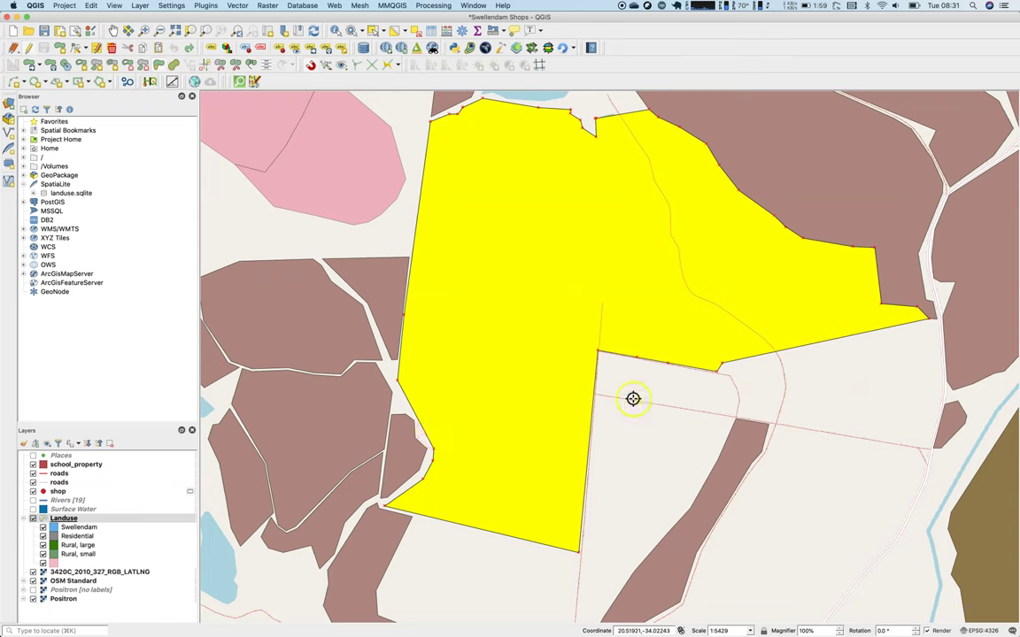
{"action": "left_click", "coordinate": [552, 384]}
{"action": "left_click", "coordinate": [639, 387]}
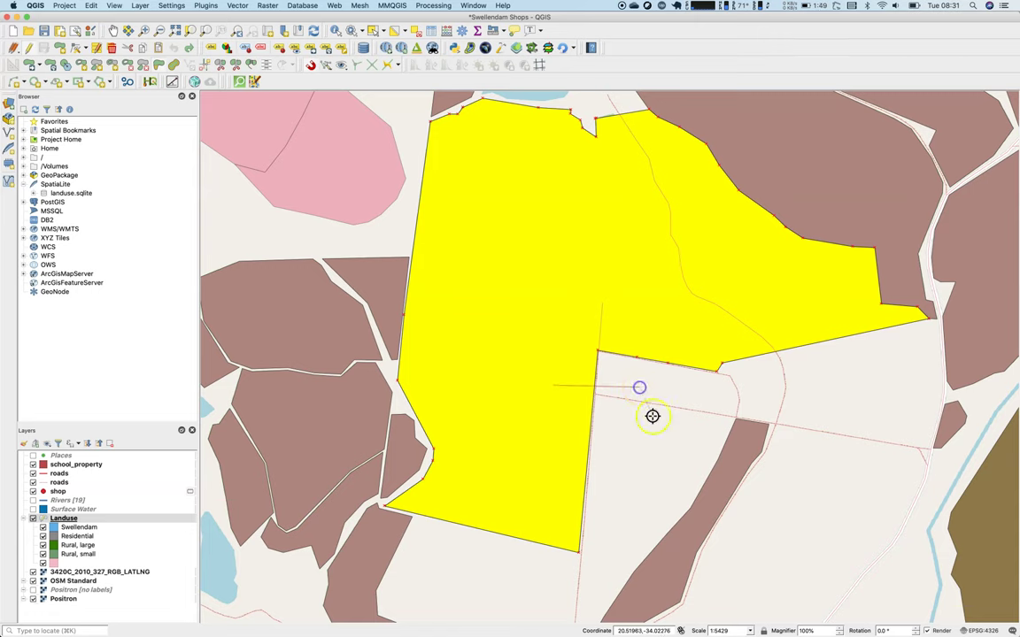
{"action": "right_click", "coordinate": [640, 492]}
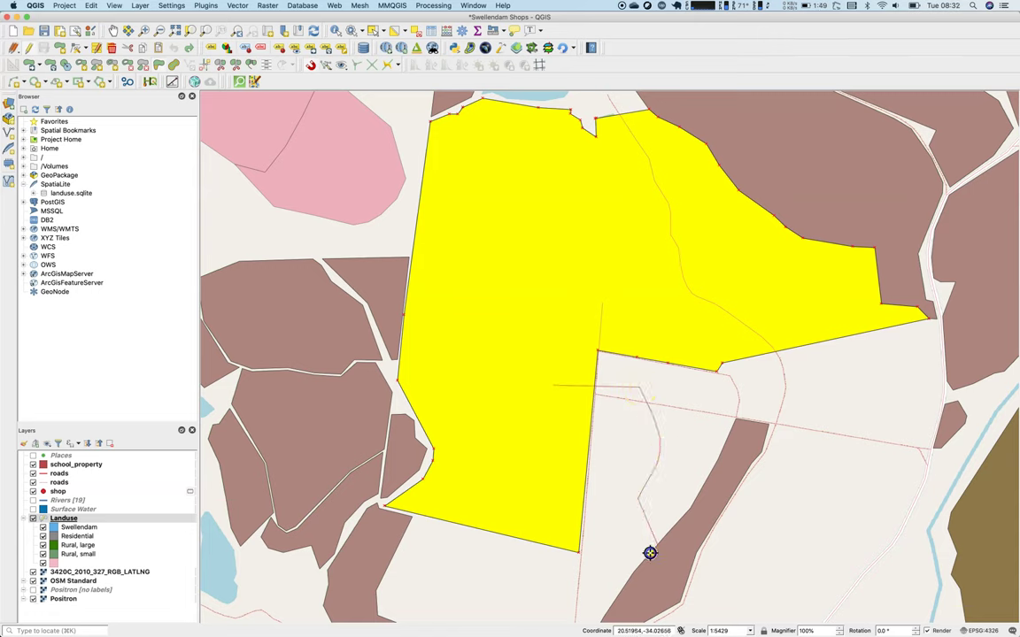
{"action": "left_click", "coordinate": [629, 581]}
{"action": "left_click", "coordinate": [557, 555]}
{"action": "right_click", "coordinate": [544, 507]}
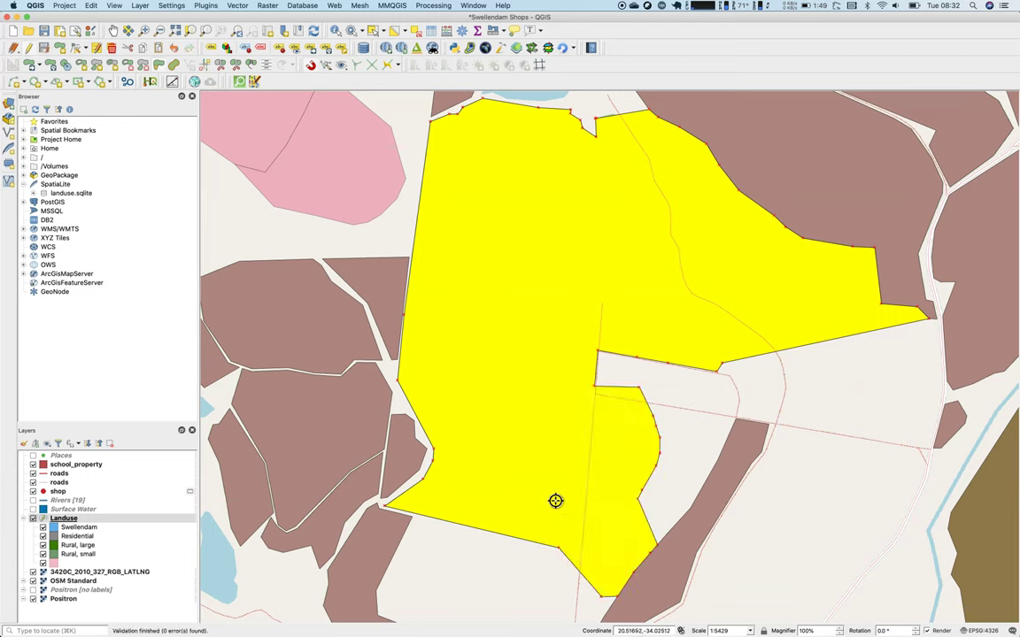
Step: Click on the reshaped forest polygon and the toolbar to review the result
{"action": "left_click", "coordinate": [613, 382]}
{"action": "left_click", "coordinate": [564, 541]}
{"action": "left_click", "coordinate": [585, 484]}
{"action": "left_click", "coordinate": [660, 117]}
{"action": "left_click", "coordinate": [682, 125]}
{"action": "left_click", "coordinate": [788, 362]}
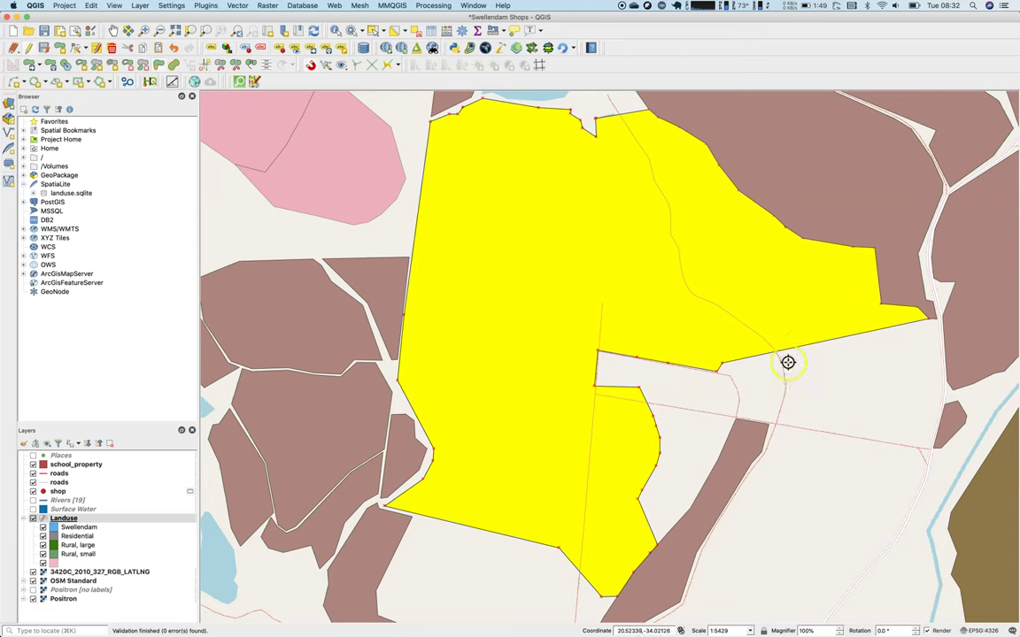
Step: Cut away the southern lobe and split off the north-eastern arm along the curving track
{"action": "left_click", "coordinate": [58, 47]}
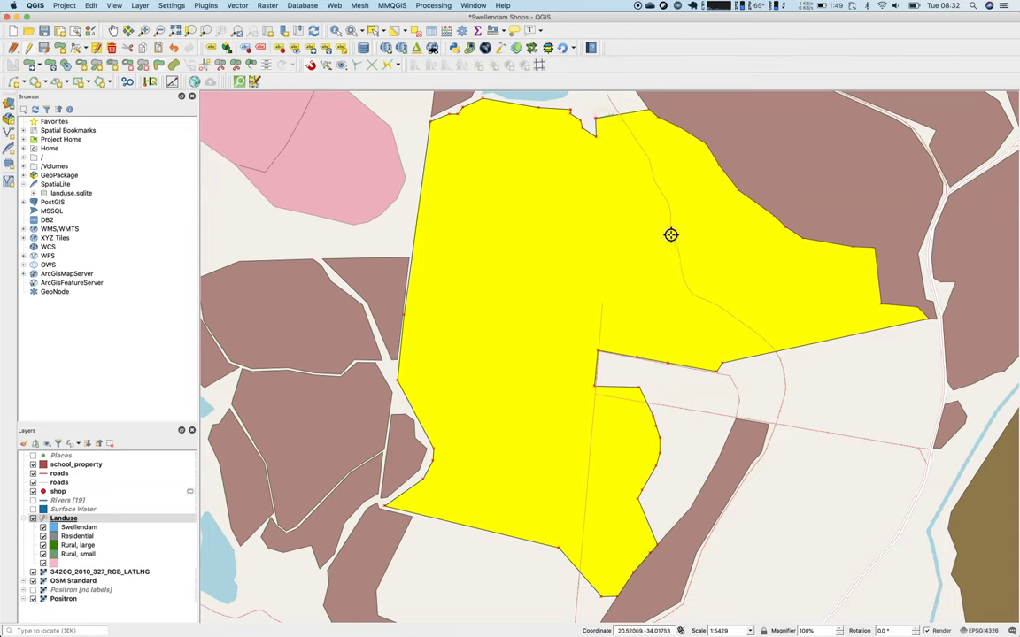
{"action": "left_click", "coordinate": [30, 65]}
{"action": "left_click", "coordinate": [303, 130]}
{"action": "left_click", "coordinate": [48, 59]}
{"action": "left_click", "coordinate": [219, 65]}
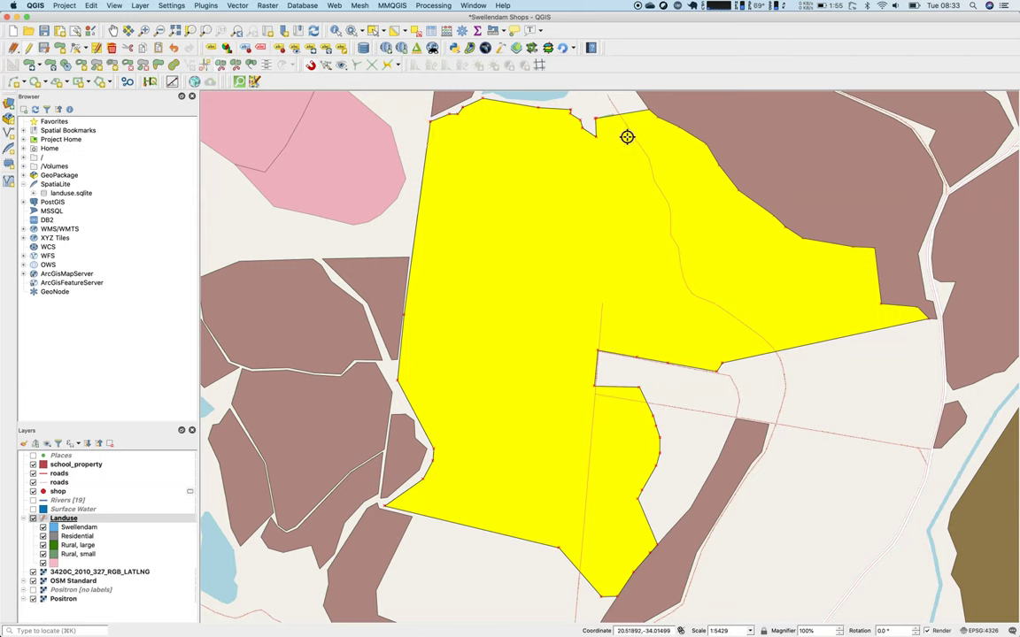
{"action": "left_click", "coordinate": [608, 103]}
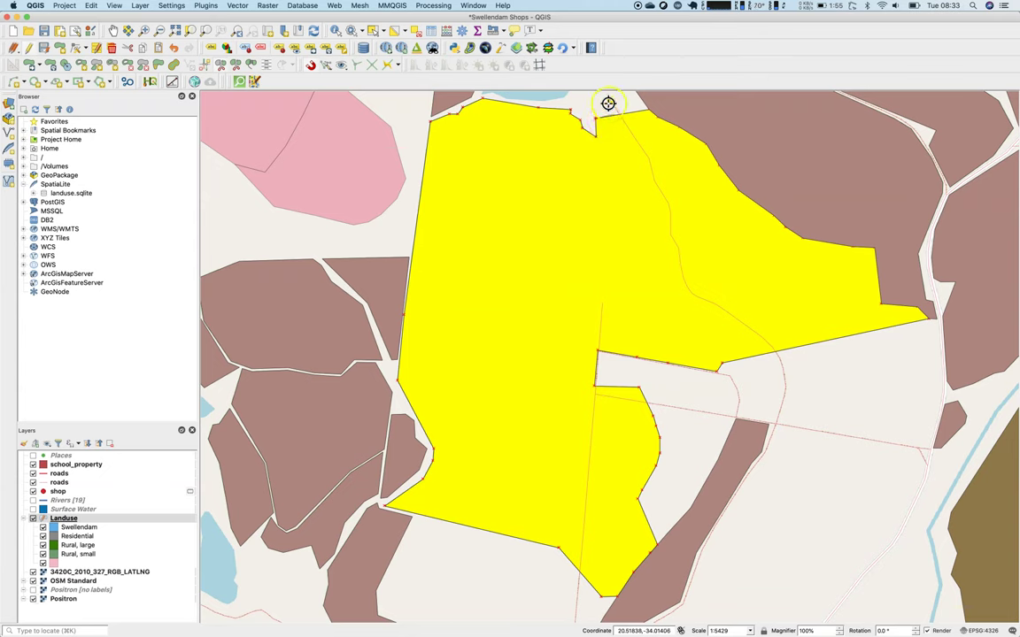
{"action": "right_click", "coordinate": [772, 353]}
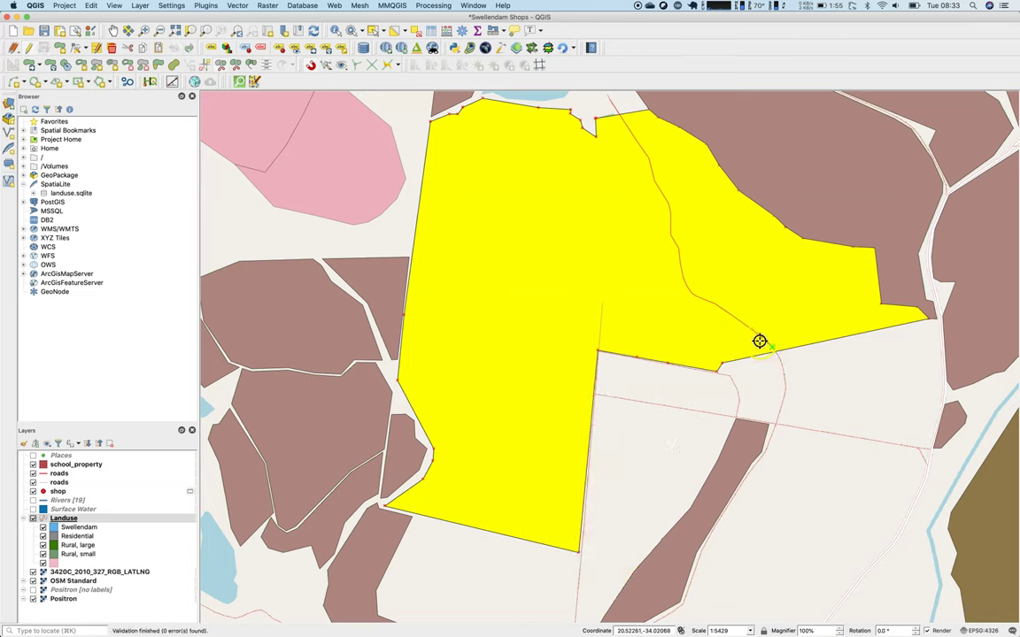
{"action": "right_click", "coordinate": [776, 356]}
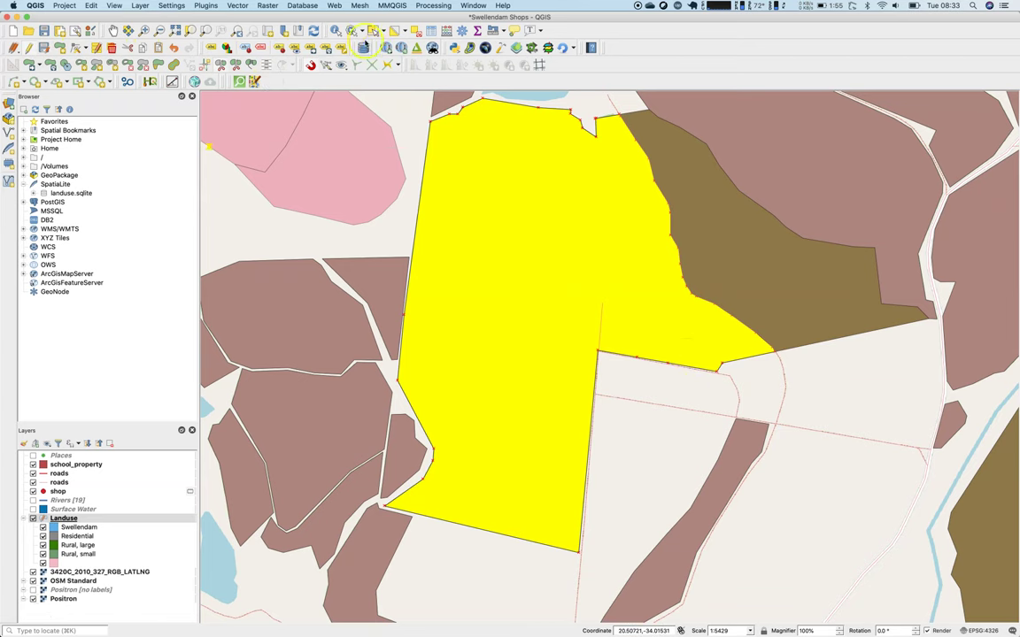
{"action": "left_click", "coordinate": [748, 257]}
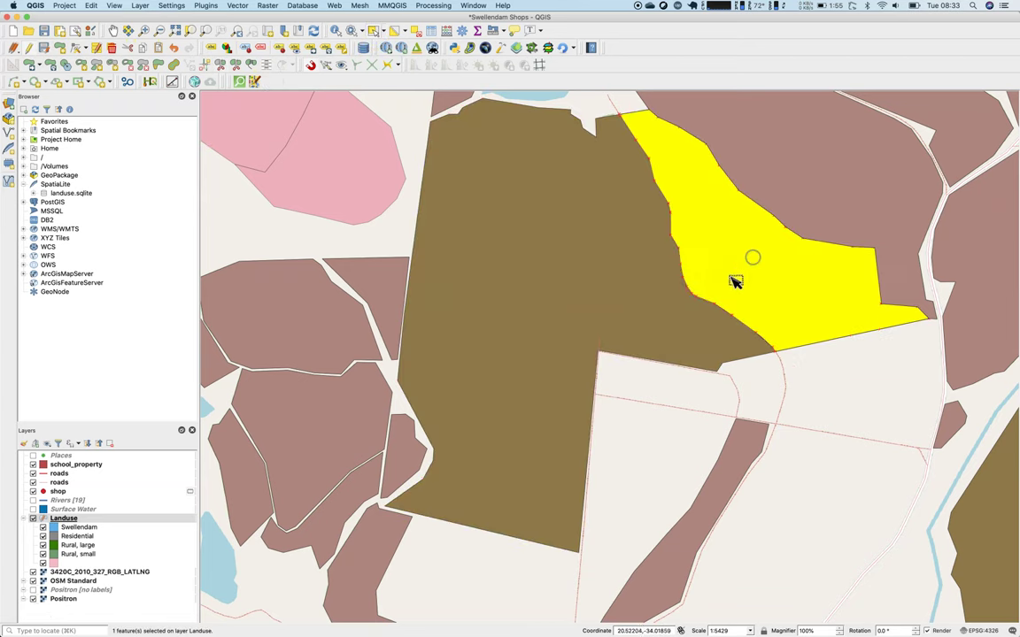
{"action": "left_click", "coordinate": [623, 296]}
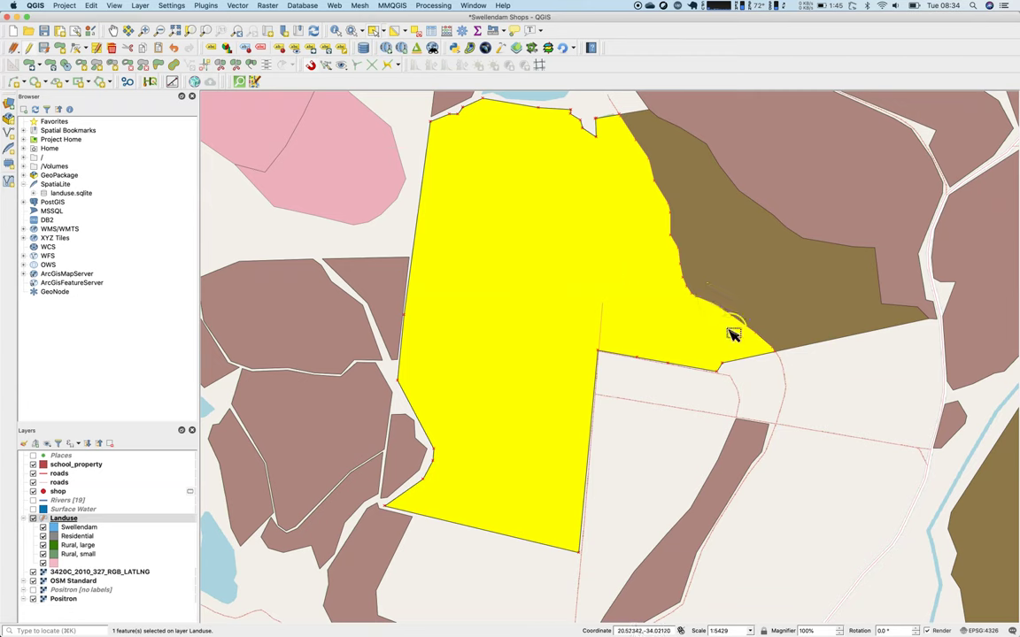
{"action": "left_click", "coordinate": [775, 356]}
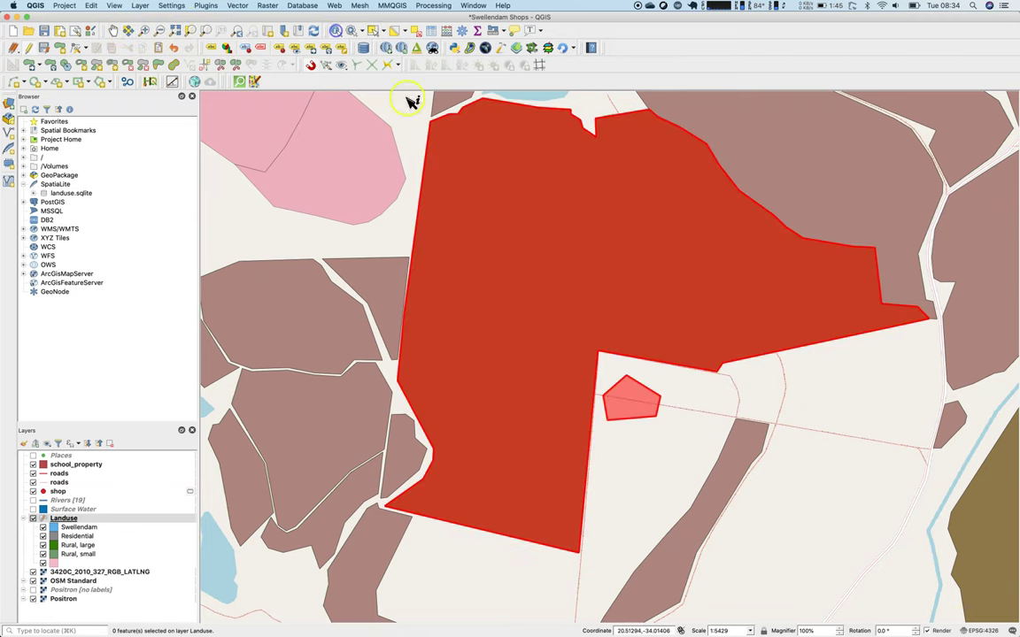
{"action": "right_click", "coordinate": [592, 243]}
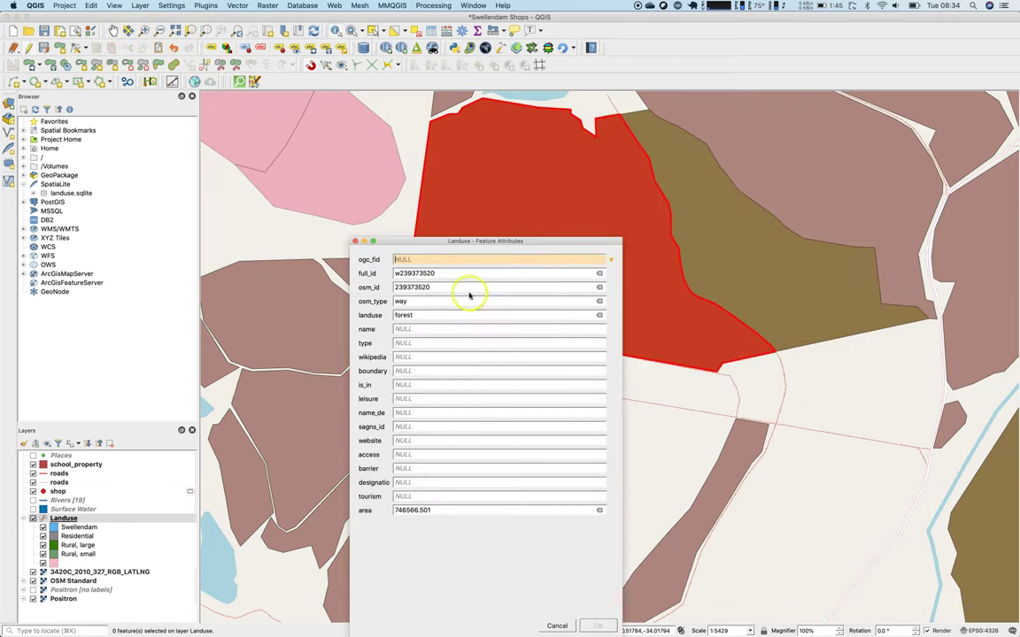
{"action": "left_click", "coordinate": [355, 241]}
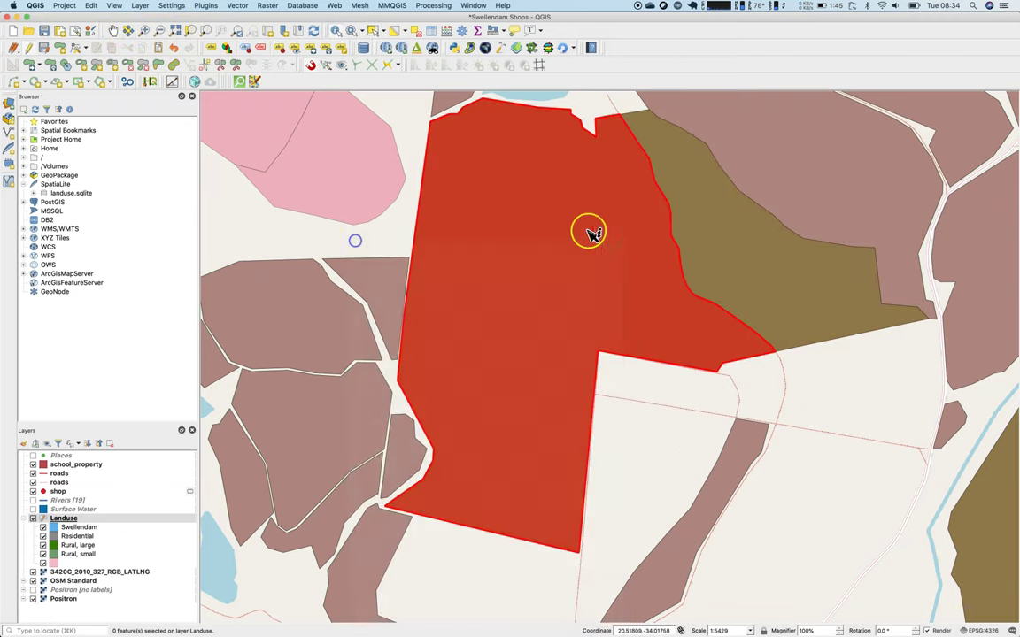
{"action": "right_click", "coordinate": [702, 233]}
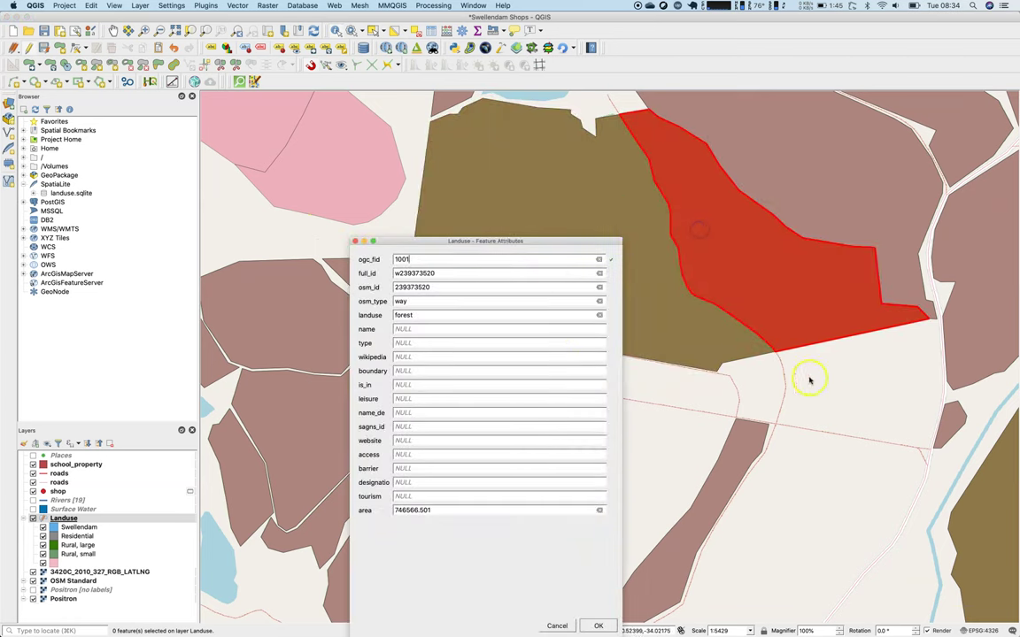
{"action": "left_click", "coordinate": [353, 241]}
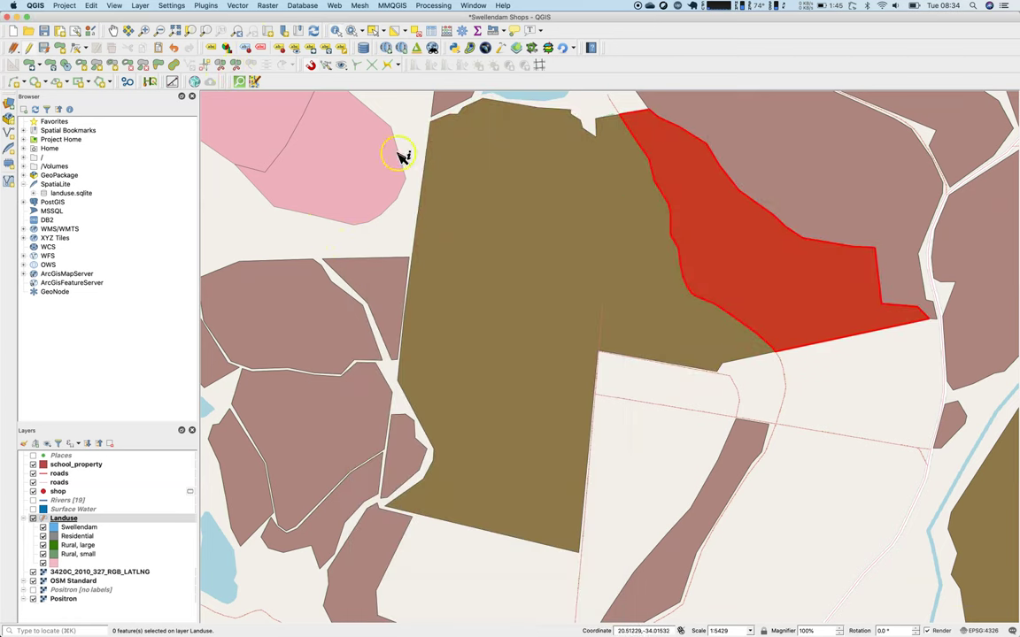
{"action": "left_click", "coordinate": [520, 215]}
Step: Select the north-east piece too and merge both pieces, keeping row -8's attributes
{"action": "left_click", "coordinate": [729, 223], "text": "shift"}
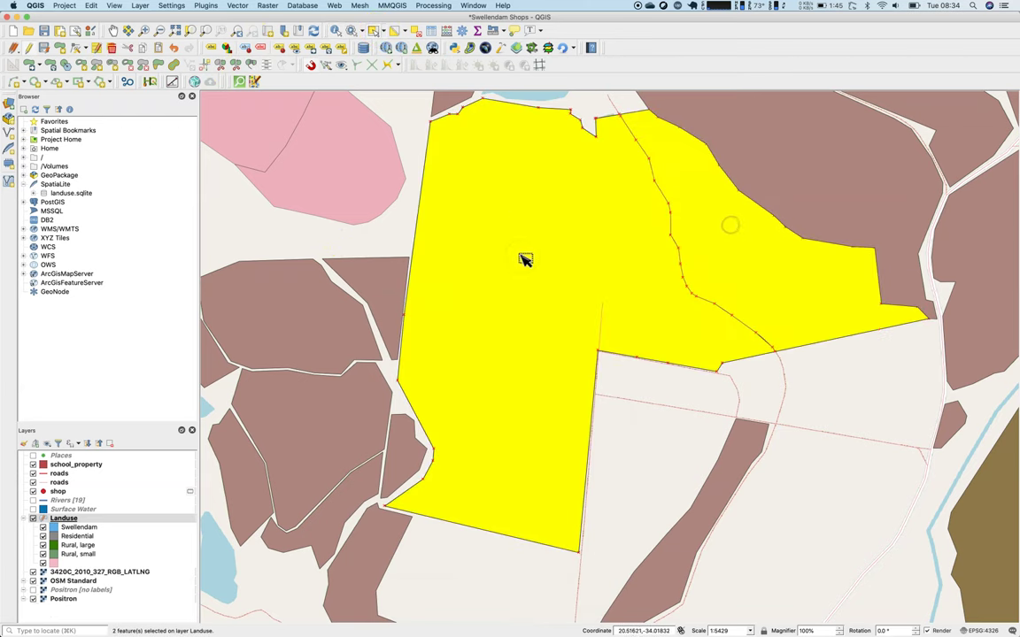
{"action": "left_click", "coordinate": [251, 69]}
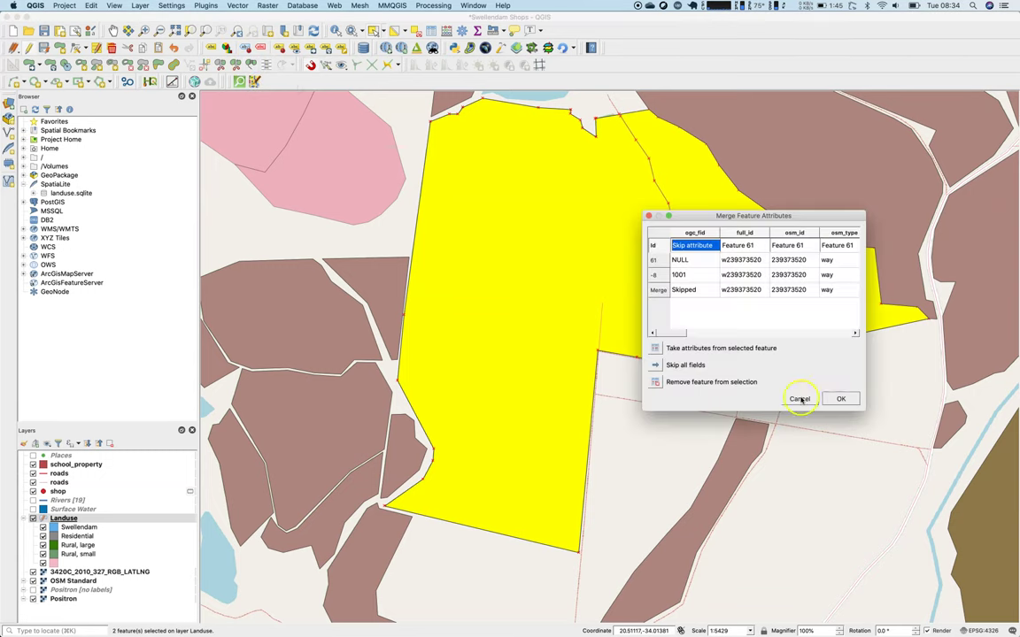
{"action": "left_click", "coordinate": [682, 275]}
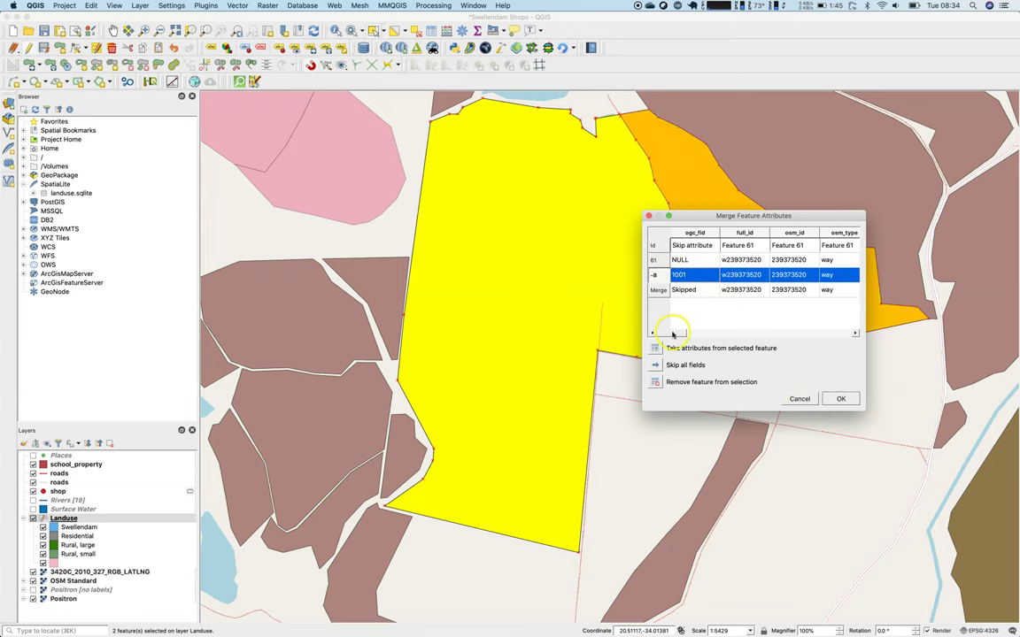
{"action": "left_click_drag", "start_coordinate": [673, 334], "coordinate": [843, 341]}
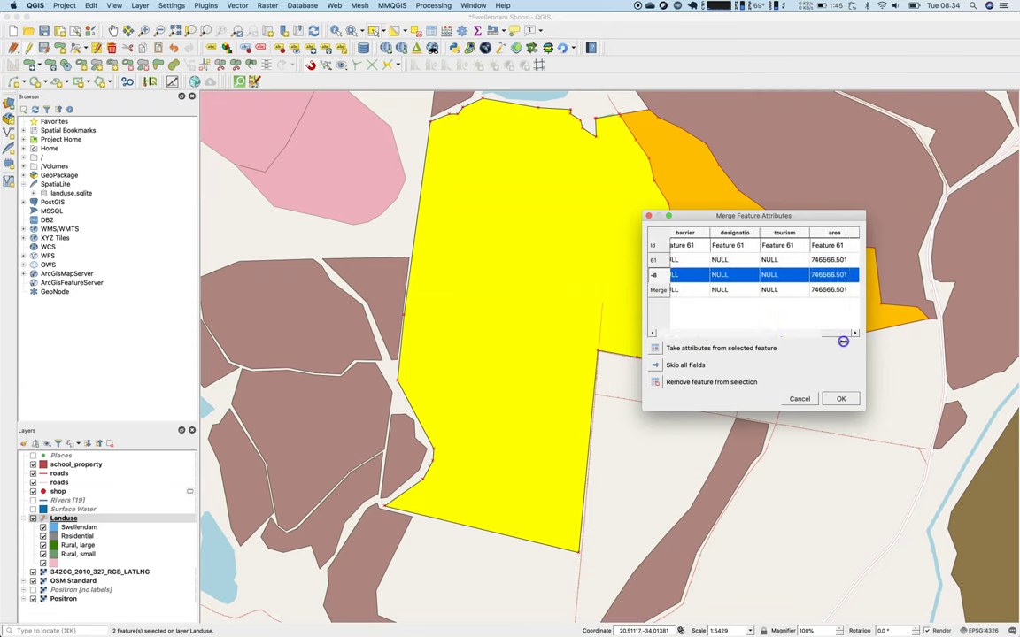
{"action": "left_click", "coordinate": [841, 399]}
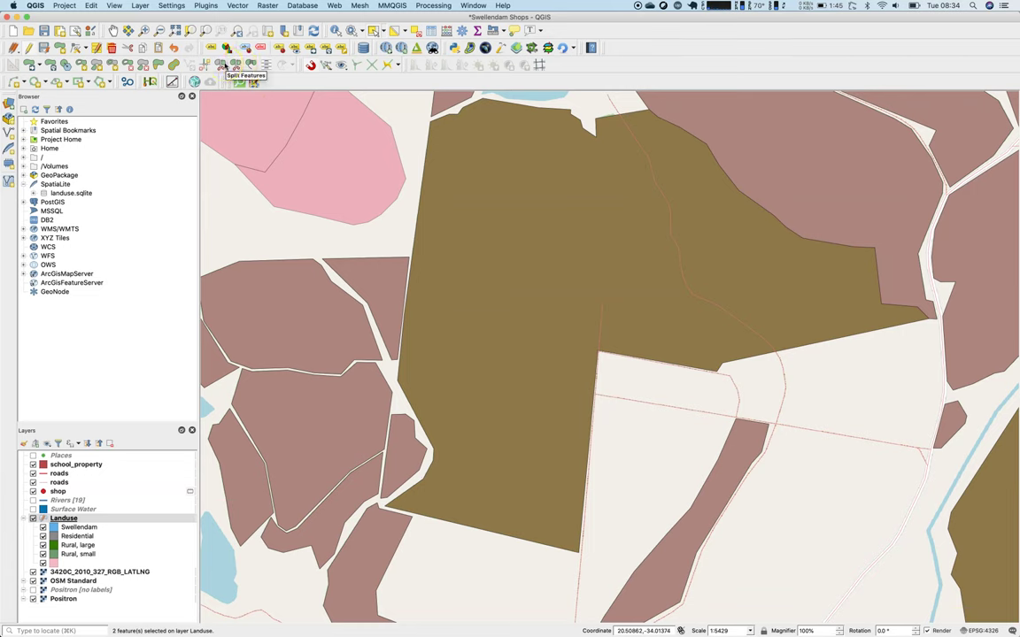
{"action": "left_click", "coordinate": [222, 65]}
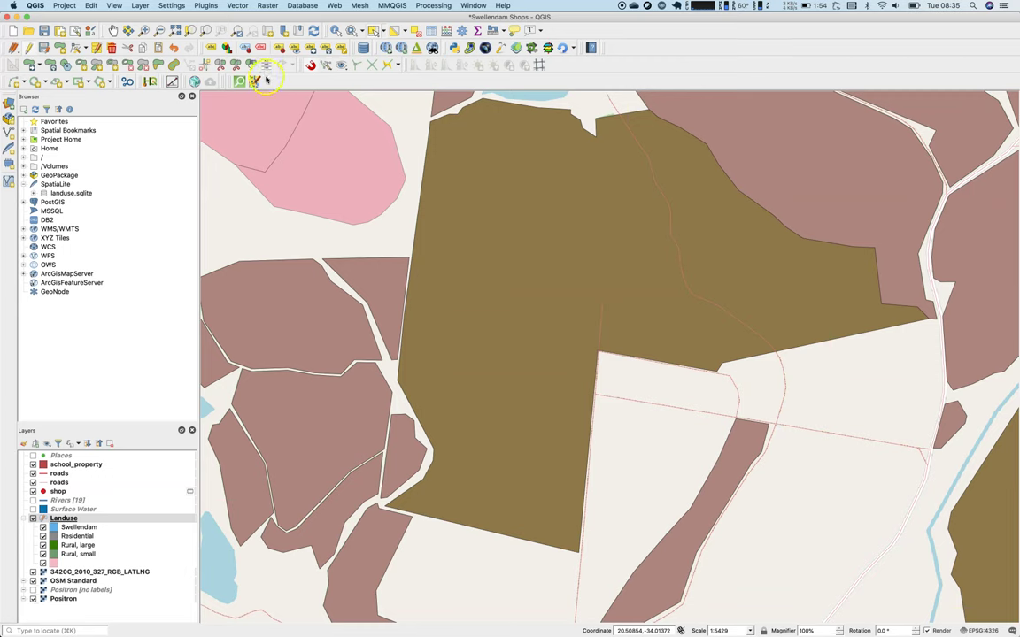
{"action": "left_click", "coordinate": [267, 71]}
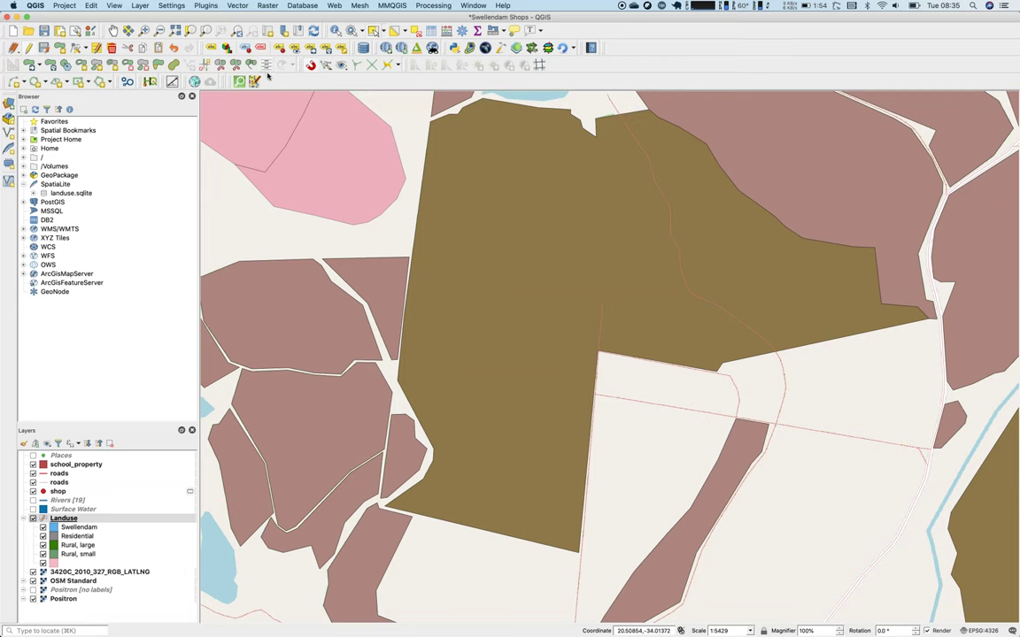